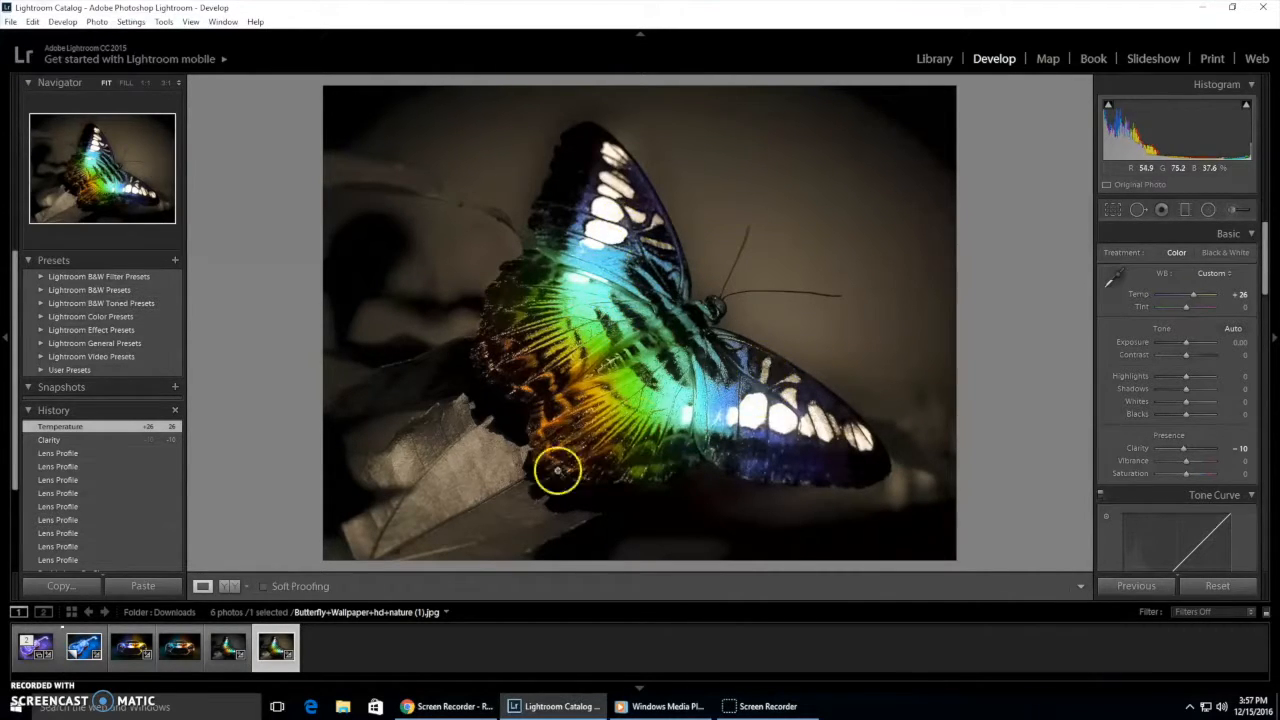
Look through the previously edited butterfly, car and guitar photos one after another
click(228, 645)
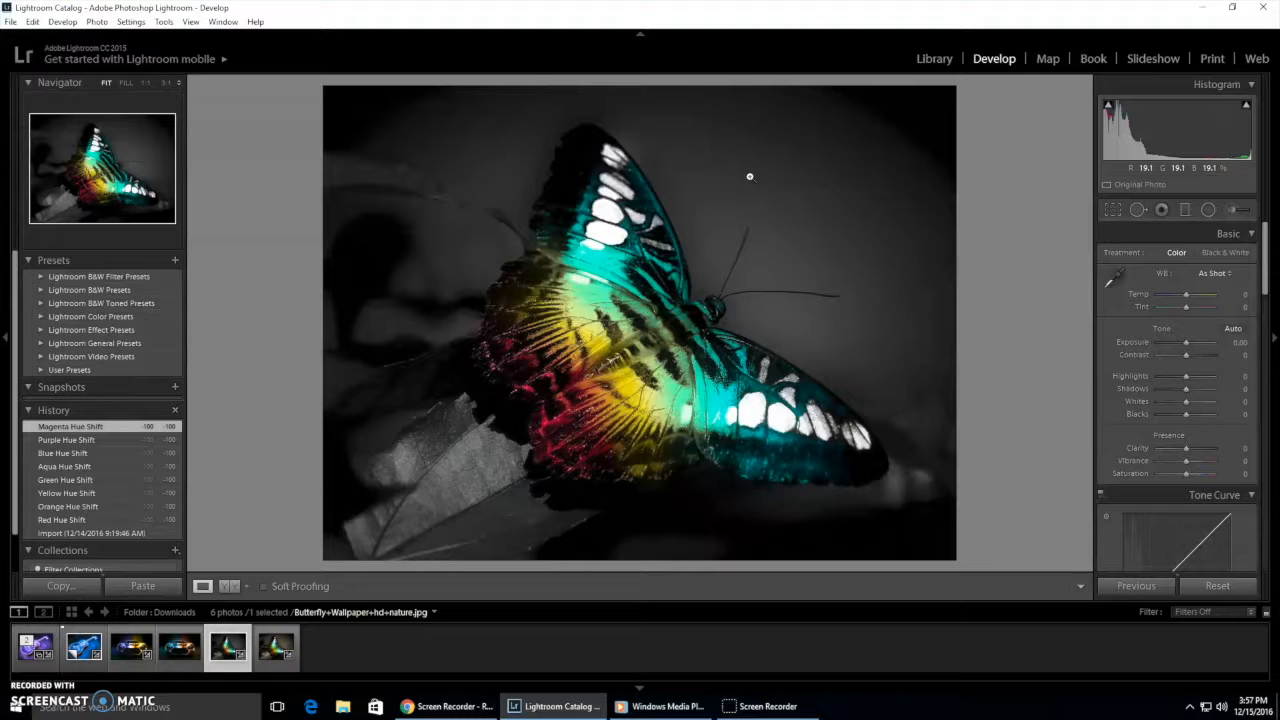
click(178, 650)
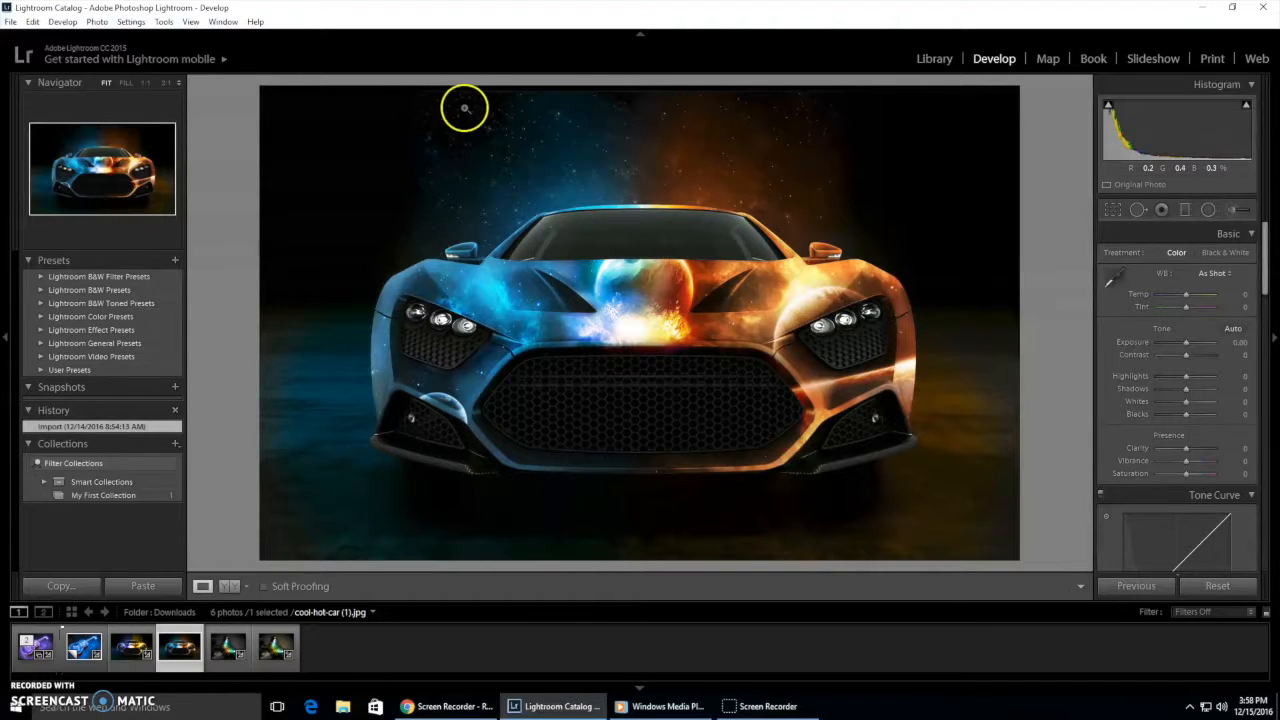
click(131, 650)
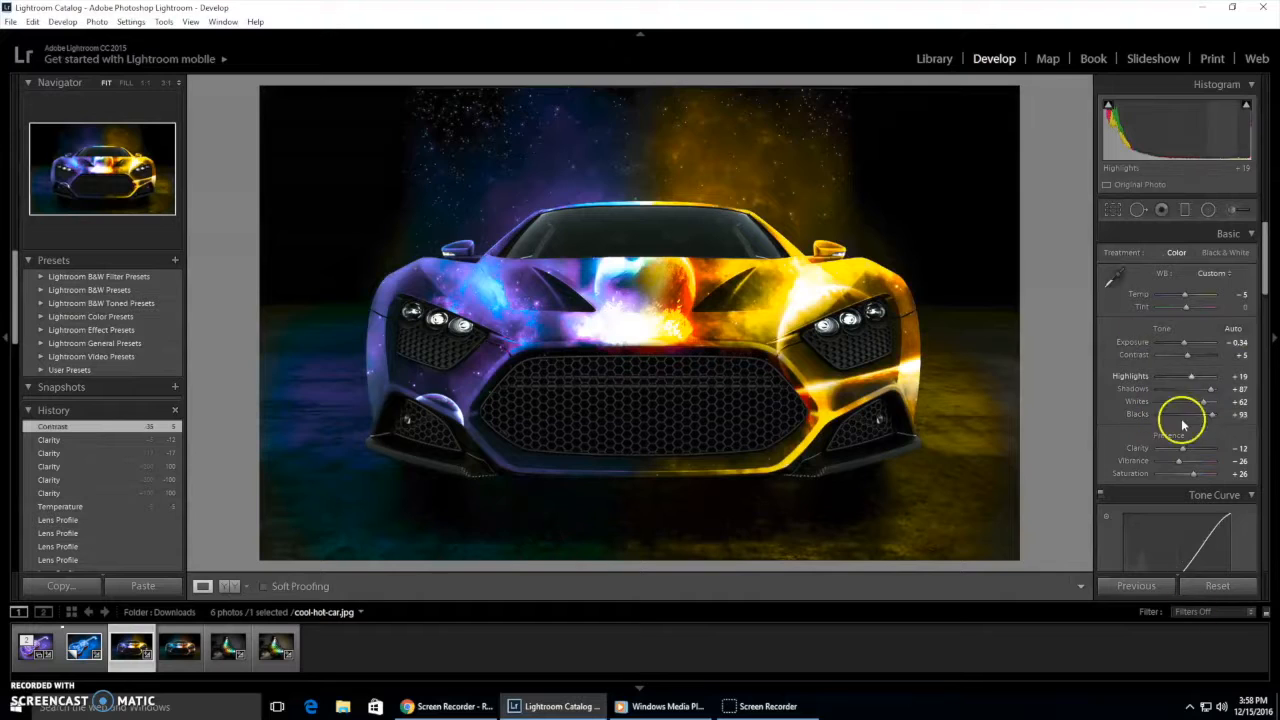
click(33, 648)
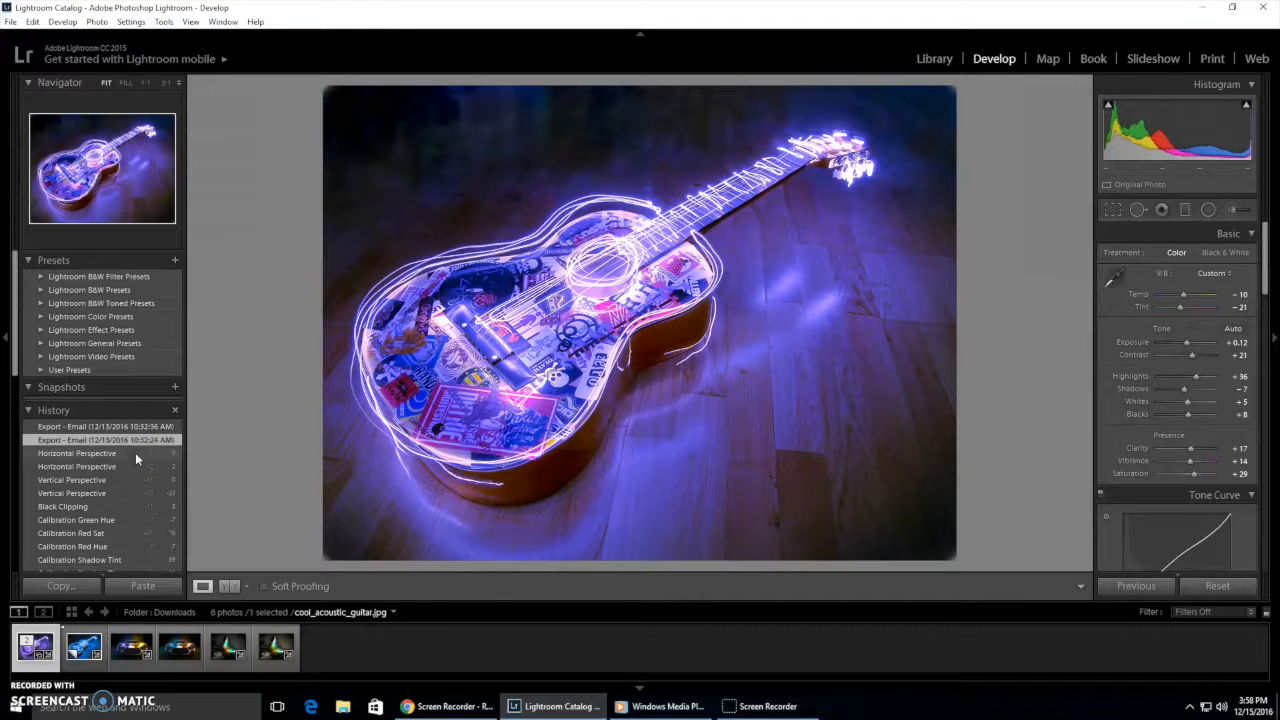
click(84, 650)
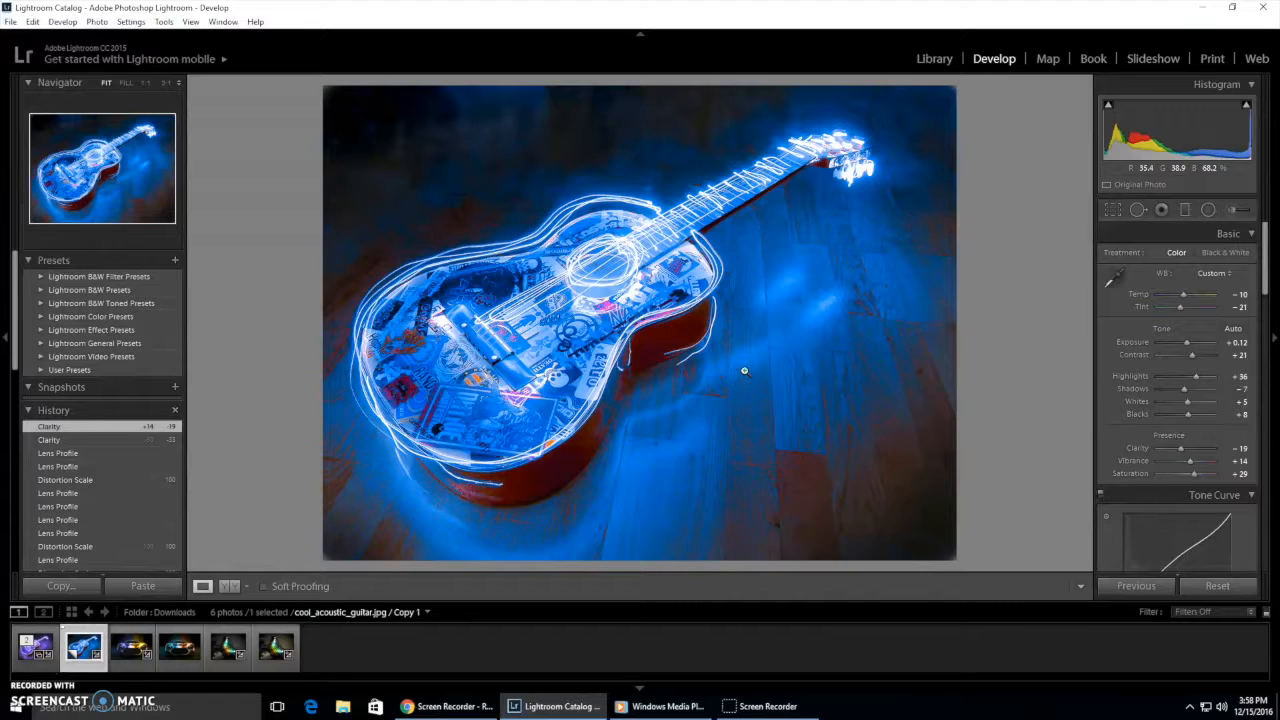
click(756, 363)
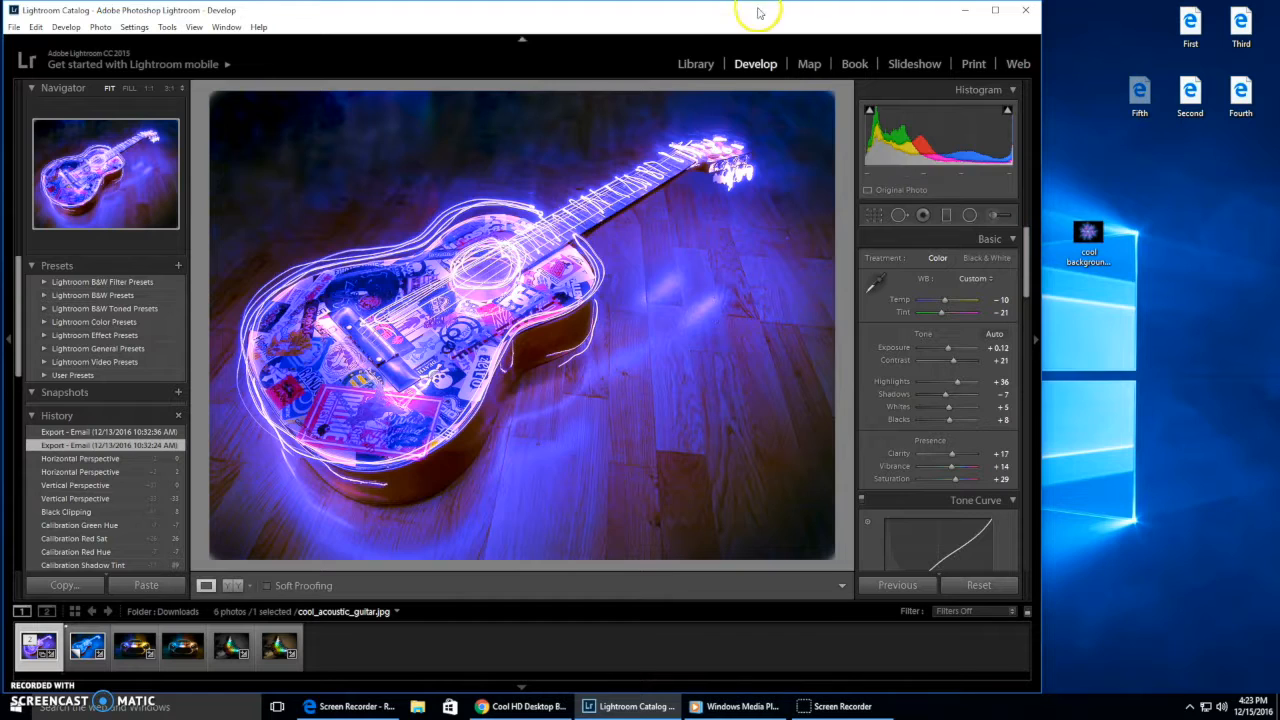
Import "cool backgrounds for desktop 3 (1).jpg" from the Desktop folder into the catalog and open it for developing
click(697, 64)
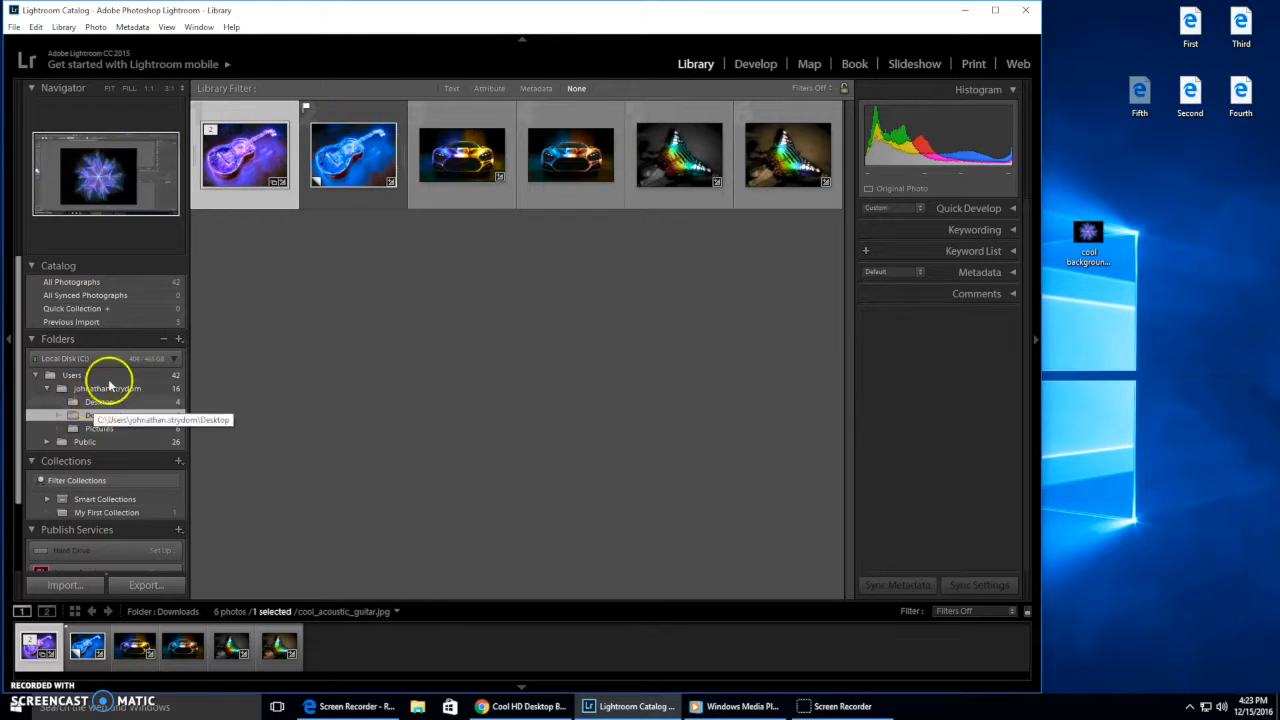
click(63, 585)
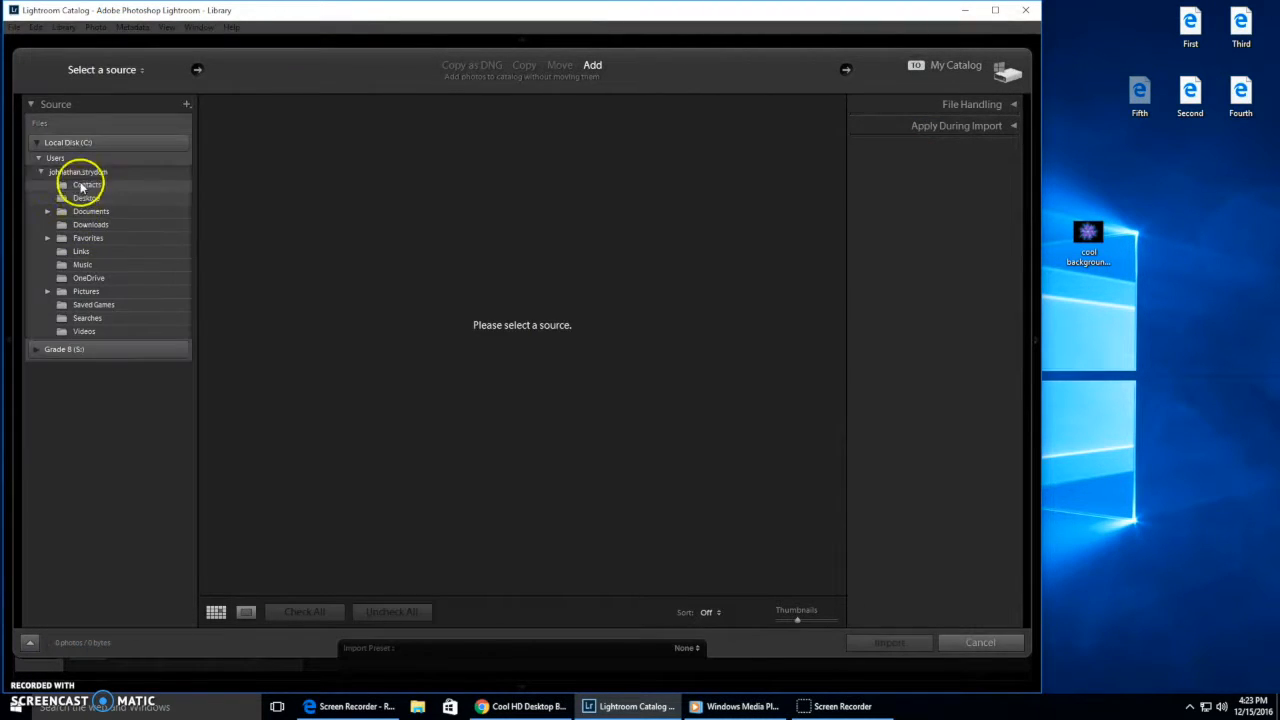
click(87, 199)
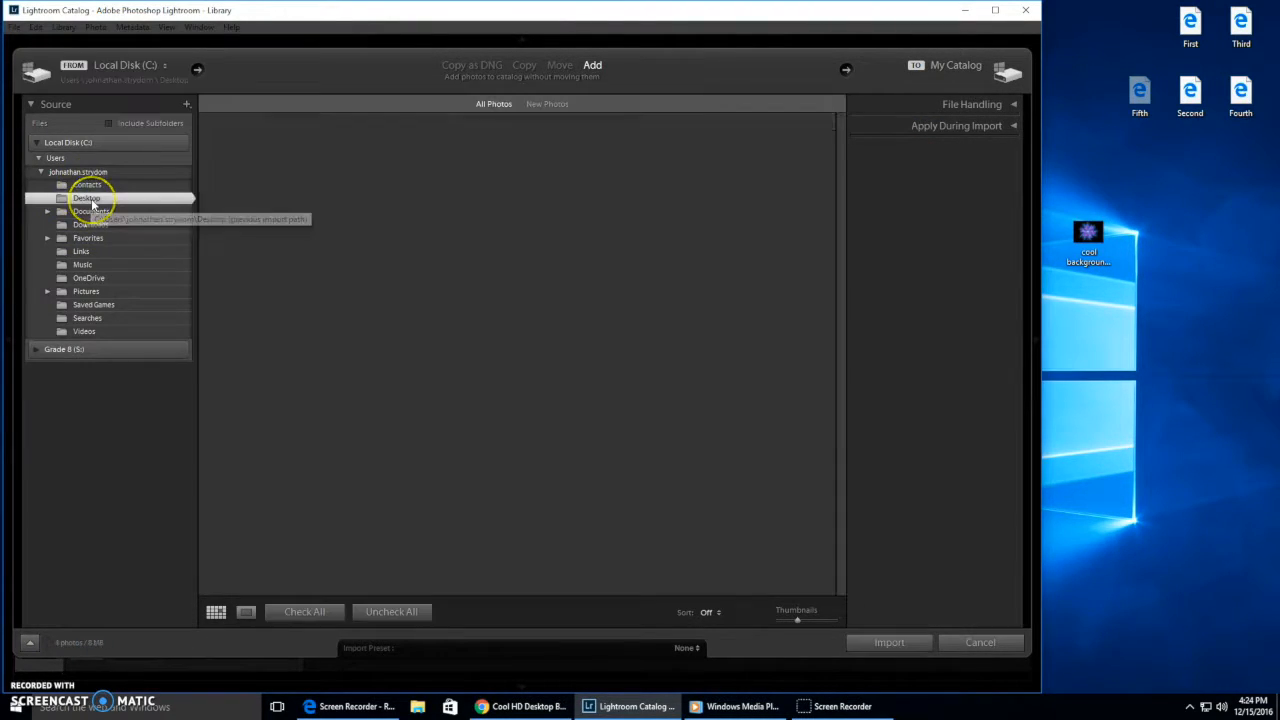
click(650, 196)
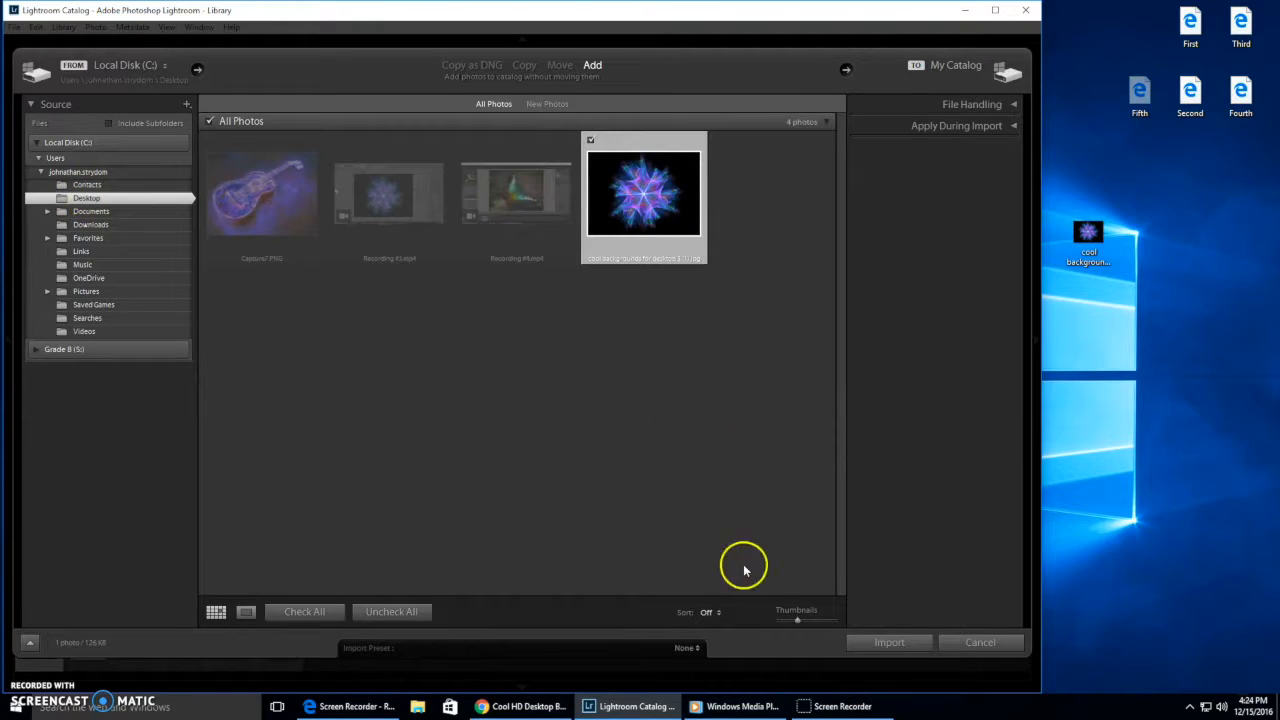
click(915, 636)
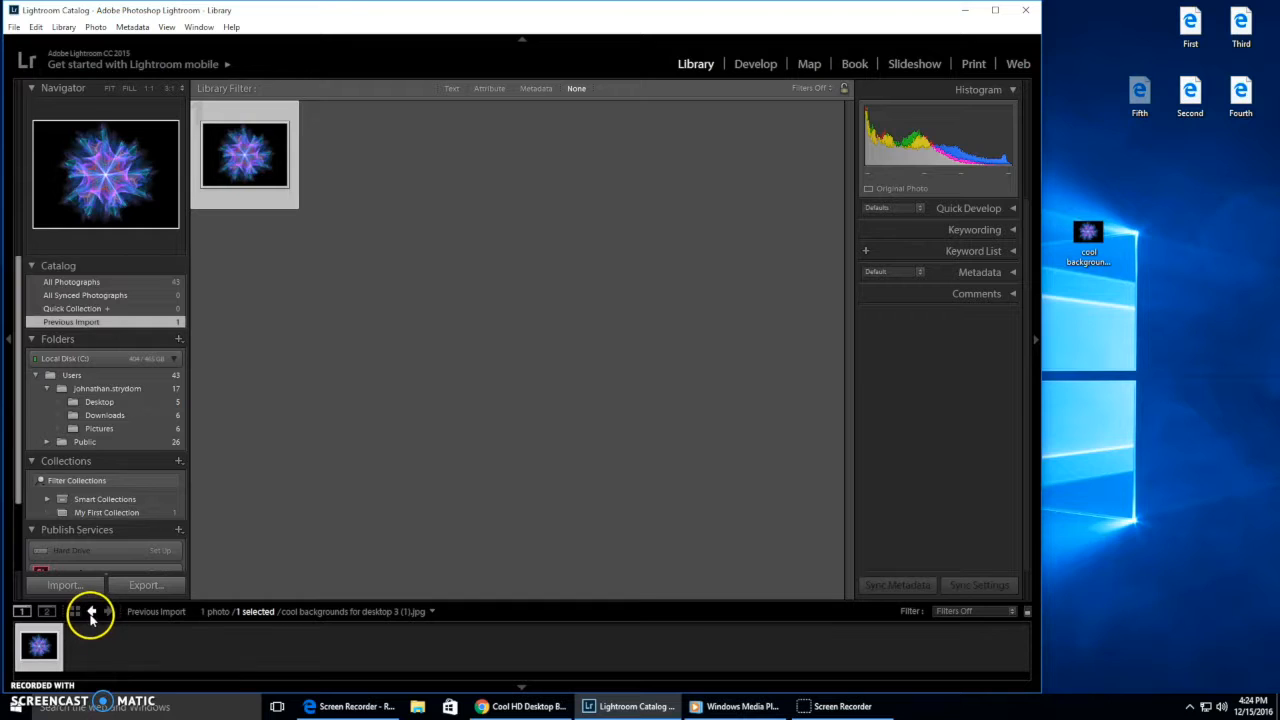
click(756, 63)
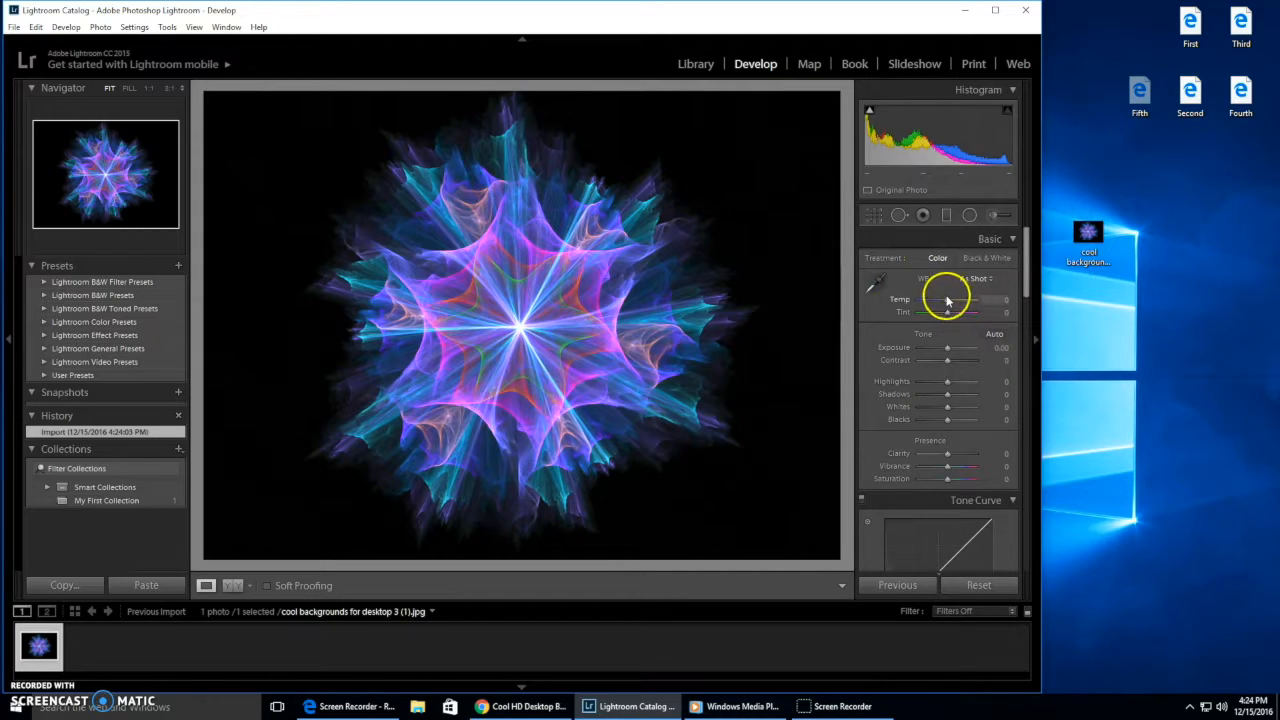
Set the photo's Temp to -10, Tint to +19, Exposure to +0.60 and Contrast to +19
mouse_move(949, 298)
mouse_down()
mouse_move(980, 300)
mouse_move(914, 310)
mouse_move(946, 307)
mouse_up()
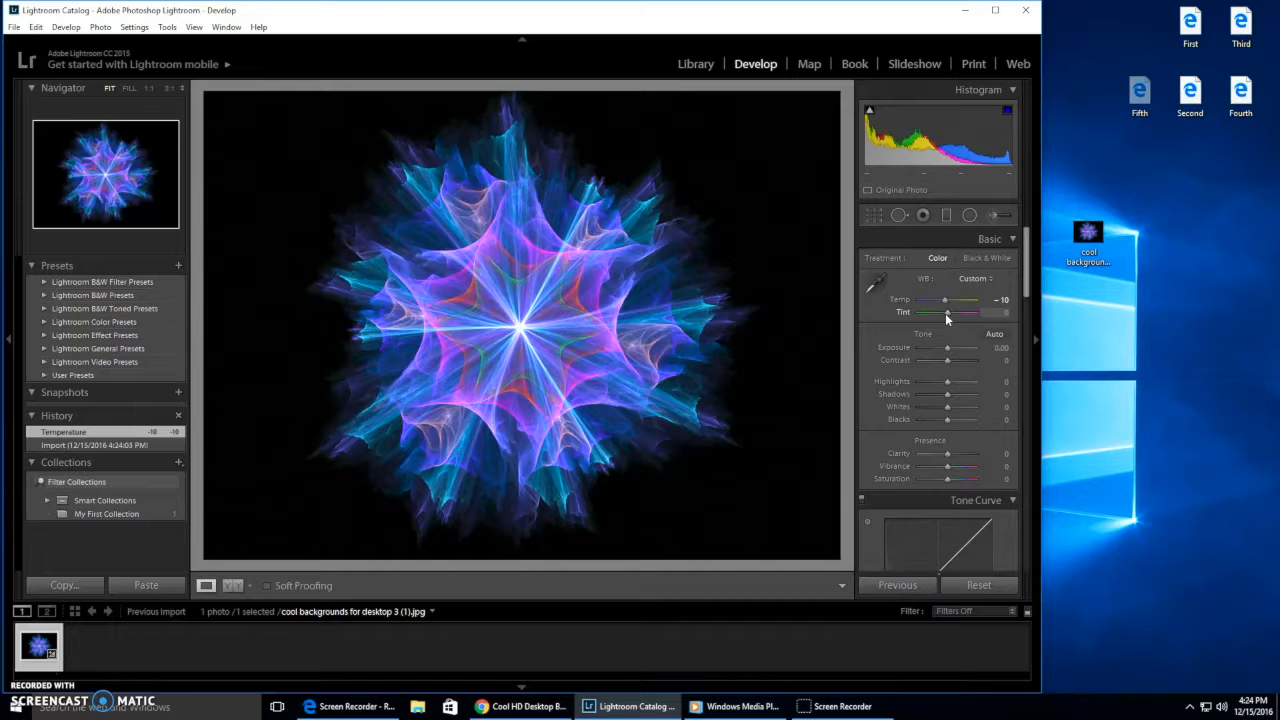
mouse_move(946, 313)
mouse_down()
mouse_move(999, 316)
mouse_move(953, 316)
mouse_up()
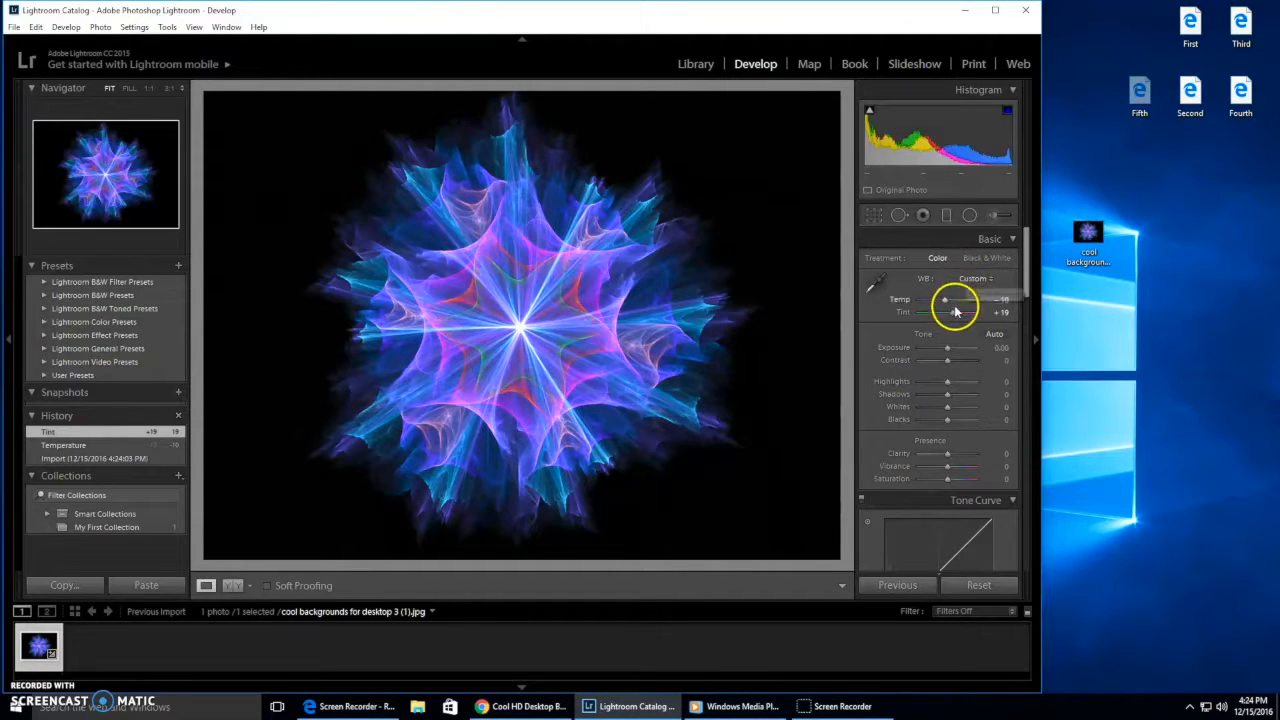
mouse_move(952, 354)
mouse_down()
mouse_move(994, 360)
mouse_move(889, 360)
mouse_move(952, 365)
mouse_up()
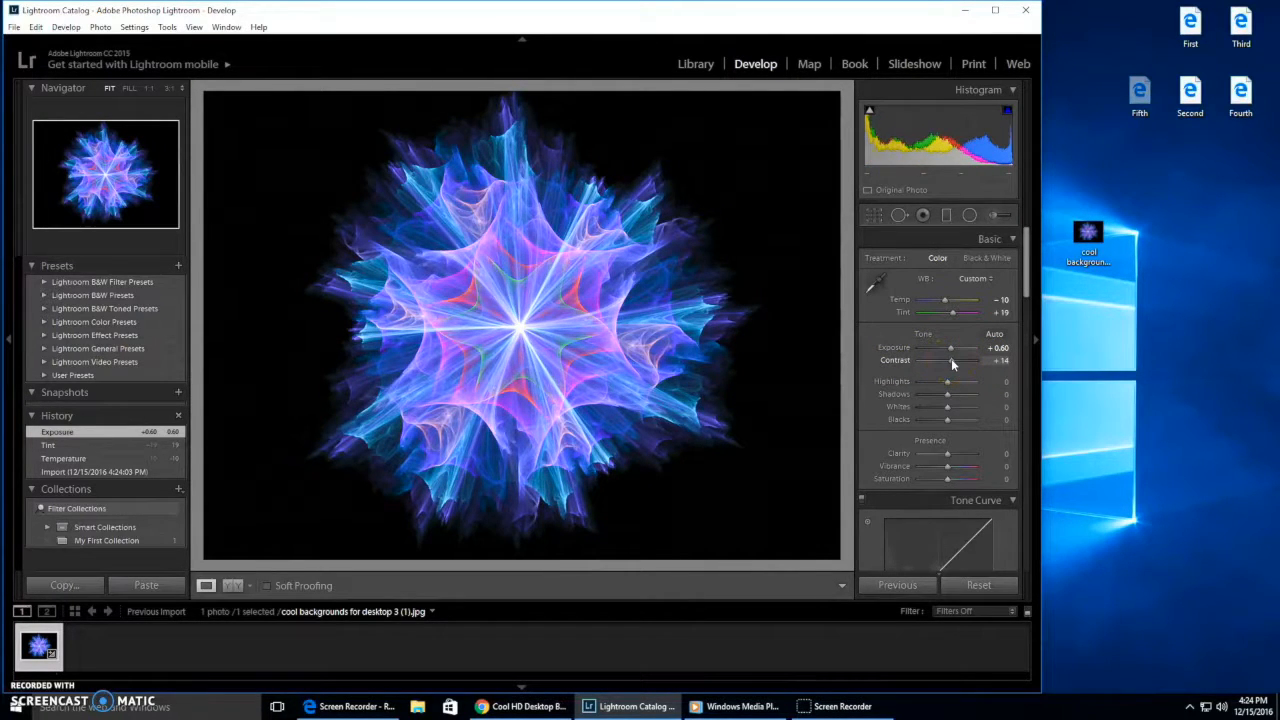
drag(952, 359, 953, 359)
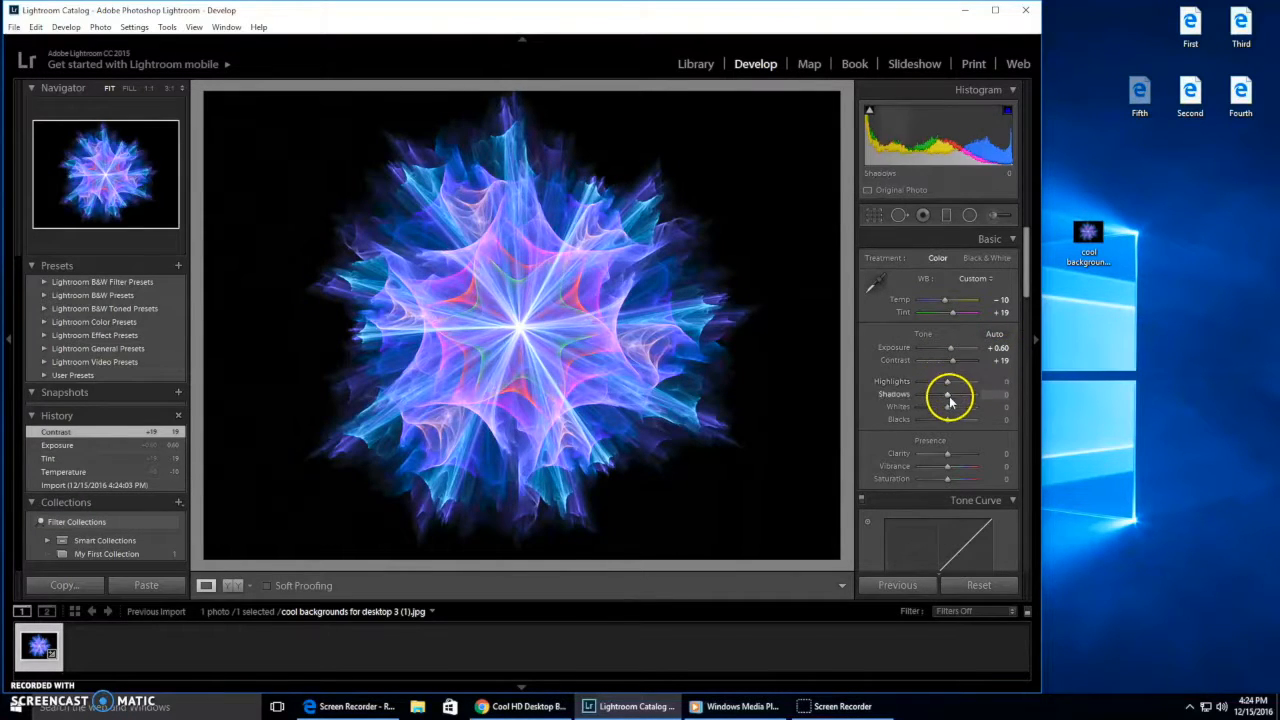
Set Blacks to +45, Clarity to -12, Vibrance to +21 and Shadows to +11 in the basic adjustments
drag(948, 419, 960, 430)
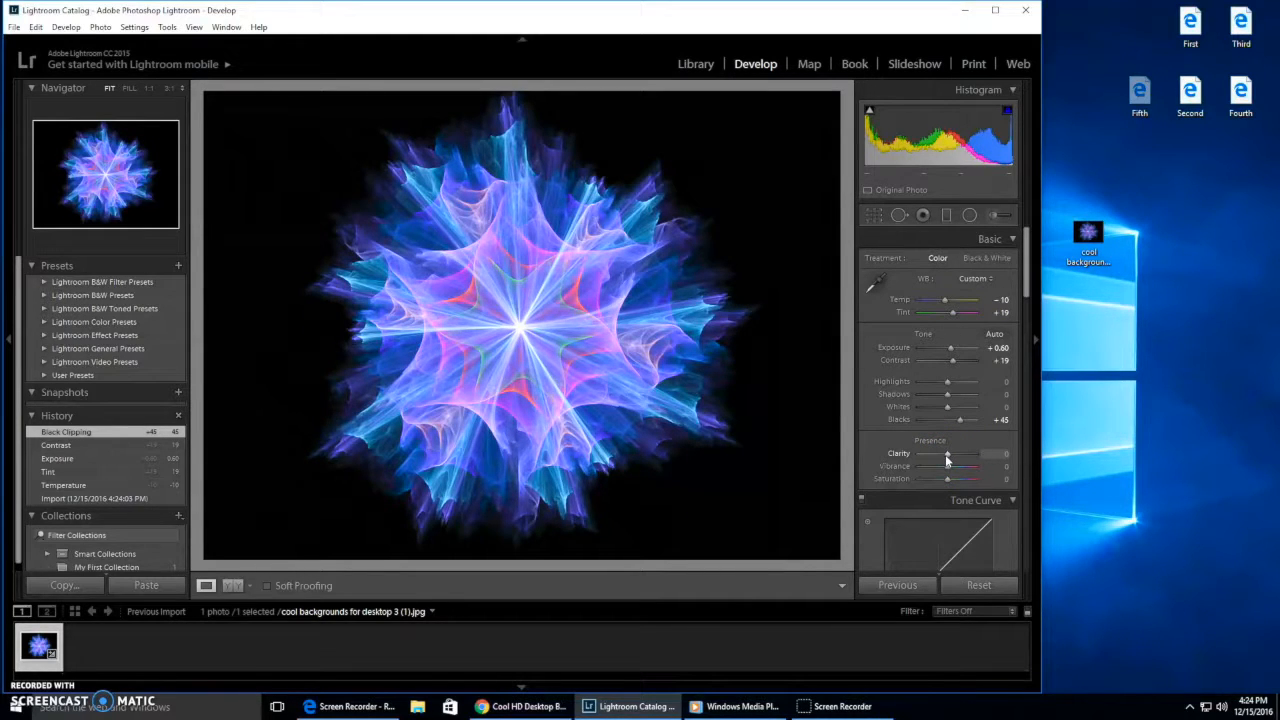
mouse_move(945, 454)
mouse_down()
mouse_move(983, 455)
mouse_move(937, 463)
mouse_move(952, 467)
mouse_up()
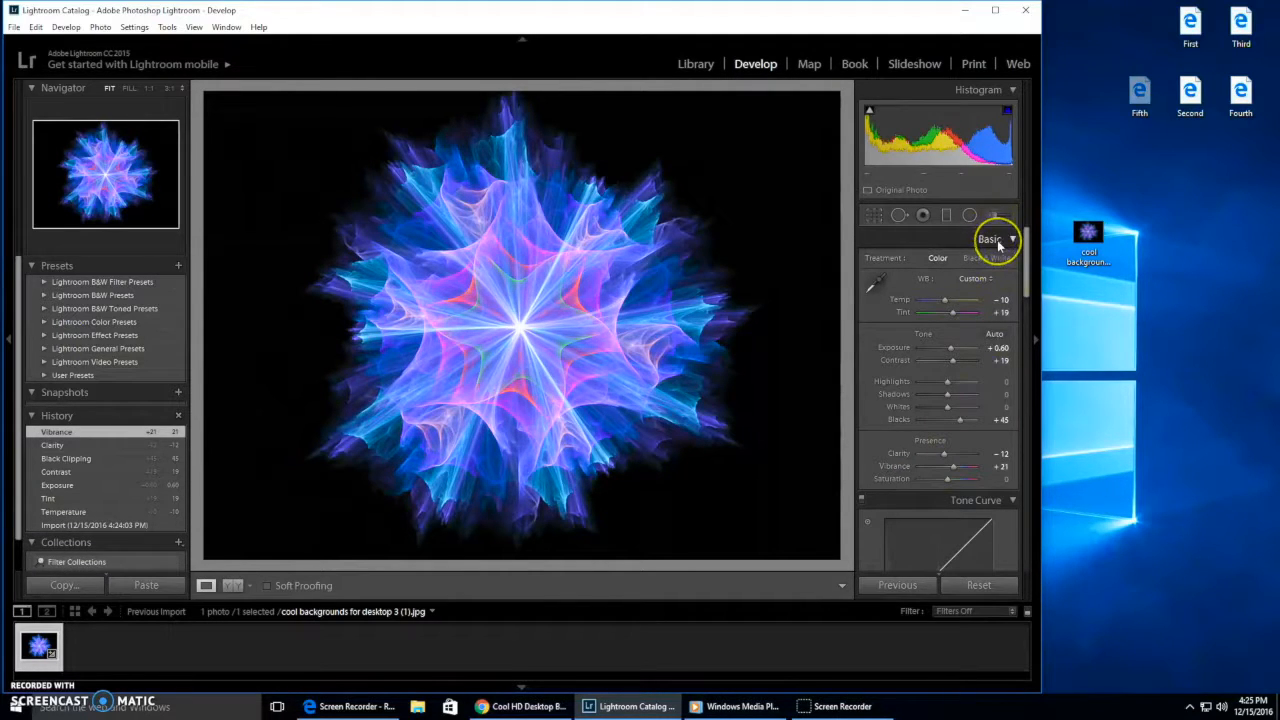
scroll(954, 431, down, 3)
scroll(950, 420, up, 3)
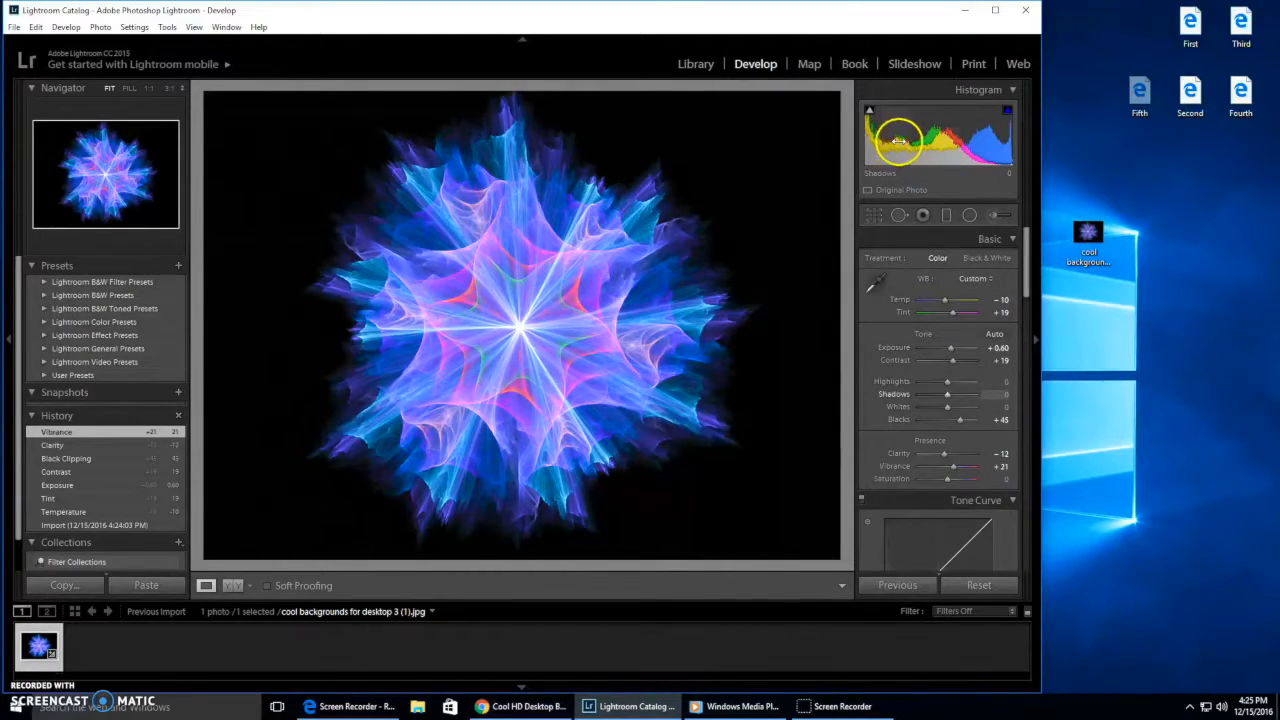
mouse_move(898, 141)
mouse_down()
mouse_move(894, 120)
mouse_move(908, 121)
mouse_up()
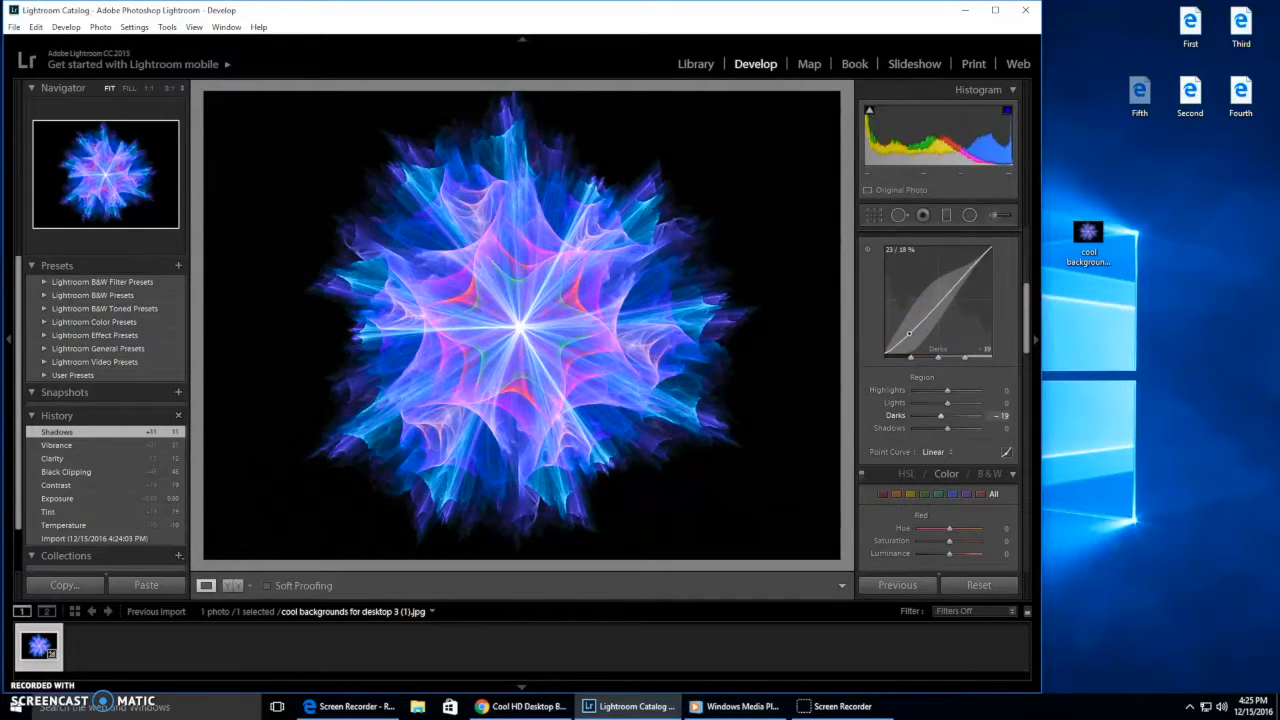
Adjust the tone curve by setting its Darks to -9 and its Highlights to +19
mouse_move(908, 331)
mouse_down()
mouse_move(889, 289)
mouse_move(914, 342)
mouse_up()
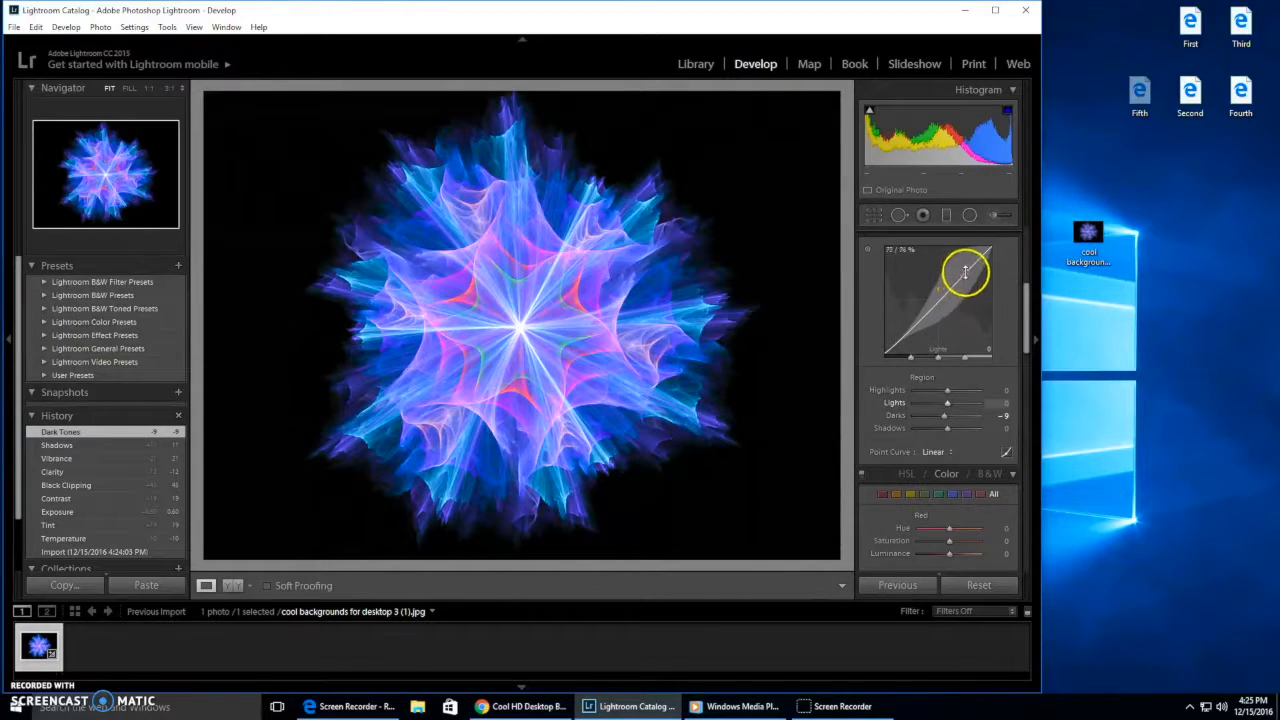
drag(980, 262, 960, 251)
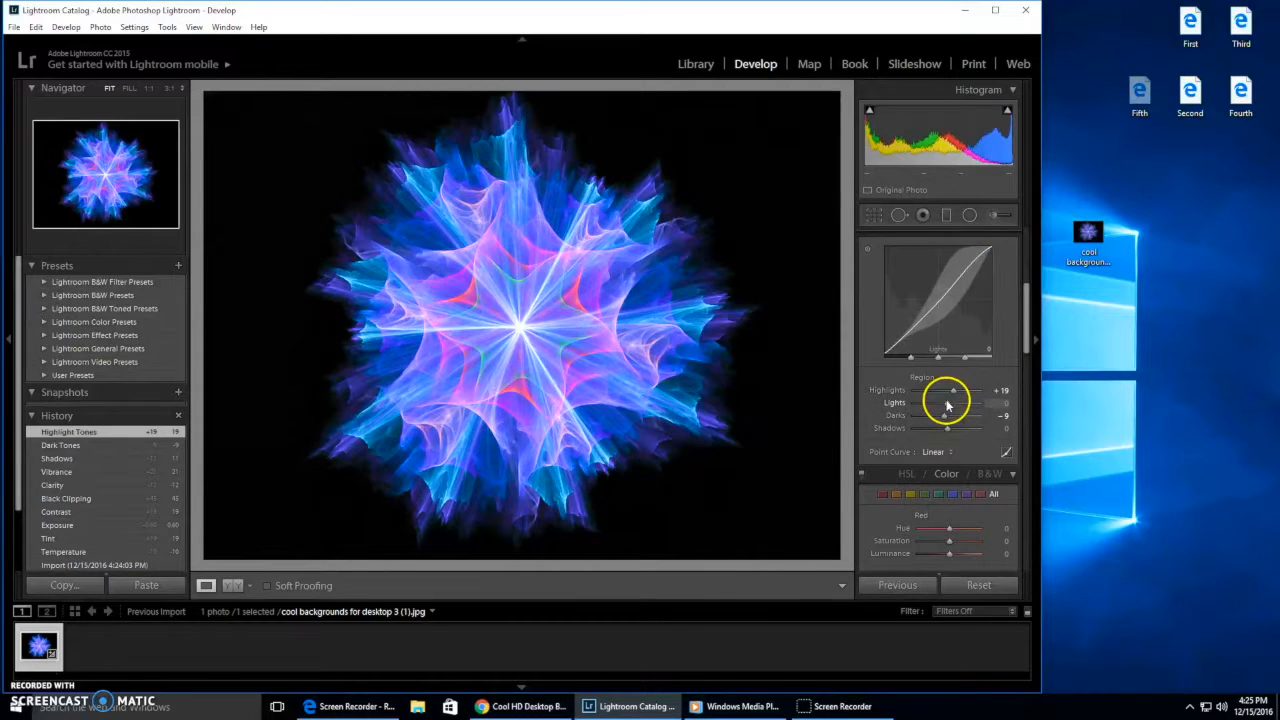
Set the Red hue to +20 and the Blue hue to +56, Blue saturation to +62 and Blue luminance to -44
drag(1023, 309, 1023, 380)
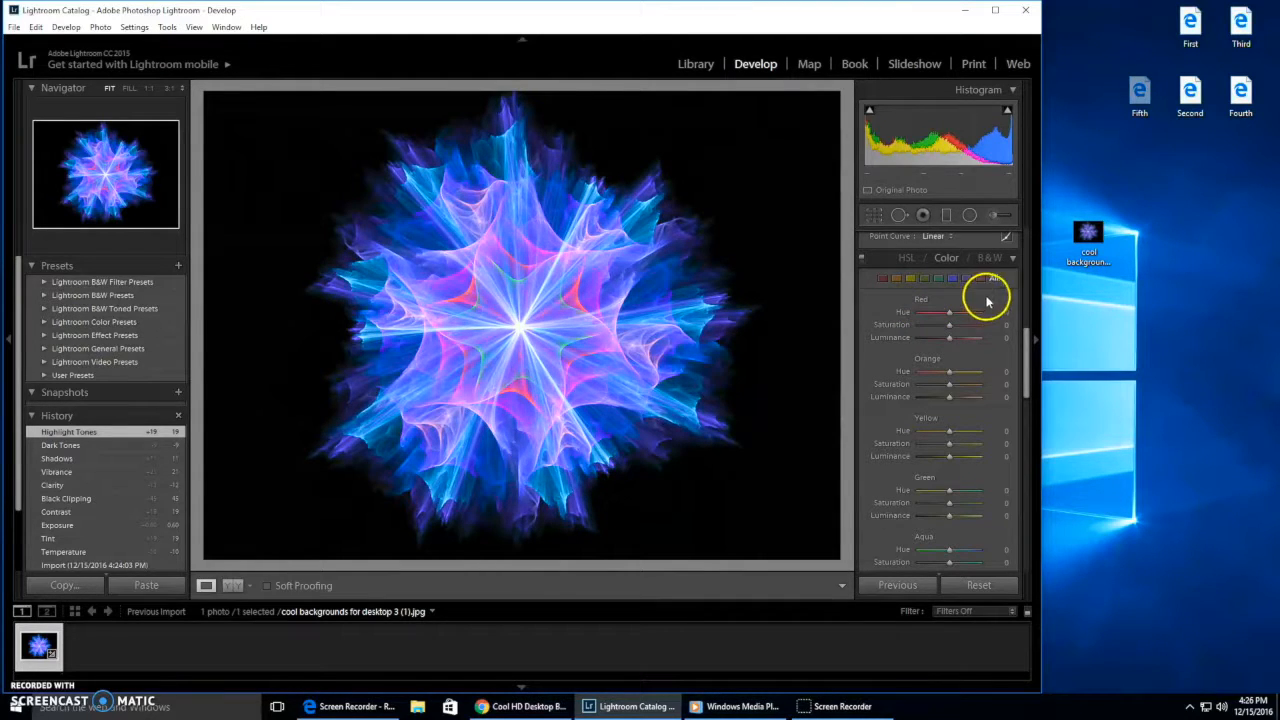
mouse_move(949, 313)
mouse_down()
mouse_move(928, 315)
mouse_move(986, 316)
mouse_move(955, 317)
mouse_up()
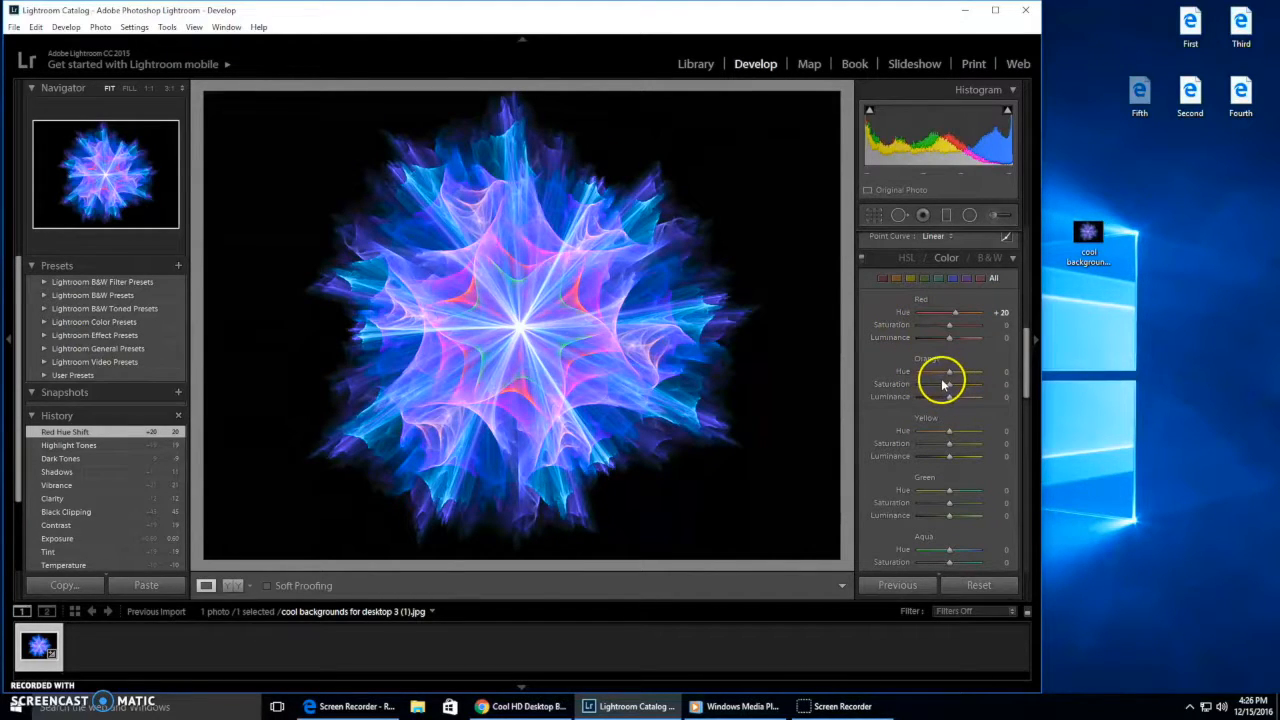
scroll(942, 385, down, 2)
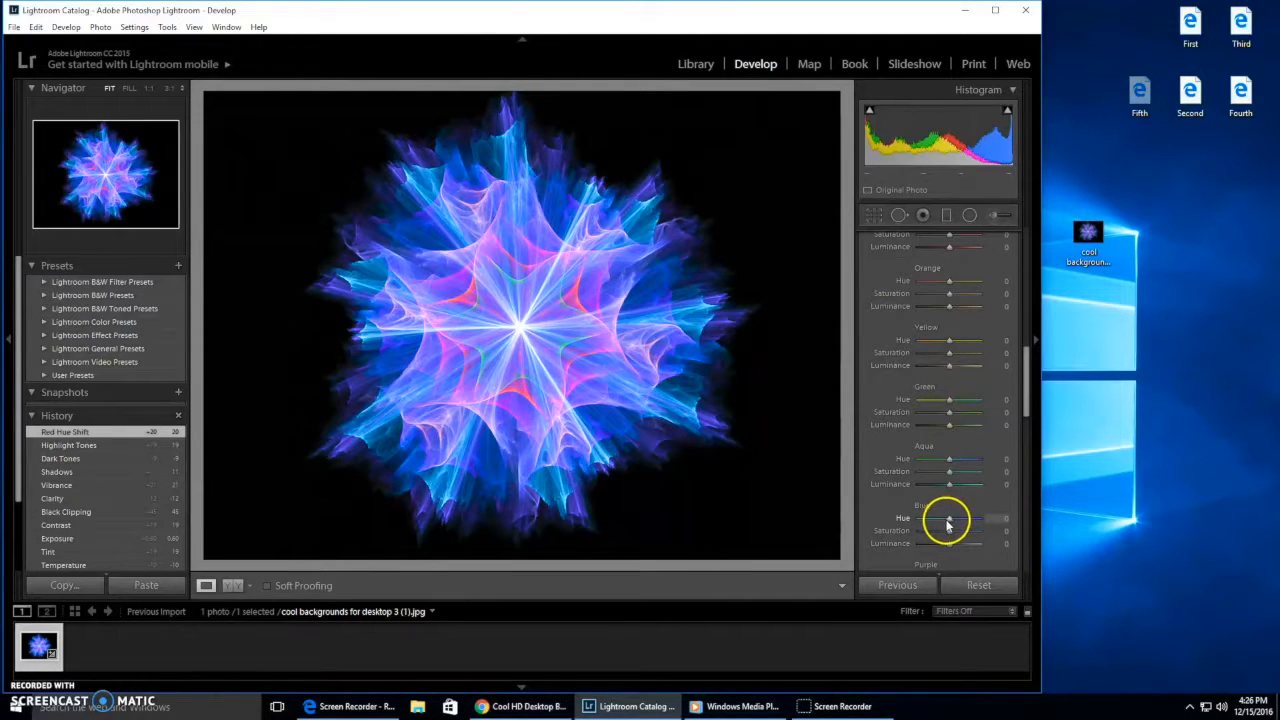
mouse_move(950, 522)
mouse_down()
mouse_move(914, 517)
mouse_move(982, 517)
mouse_move(972, 520)
mouse_up()
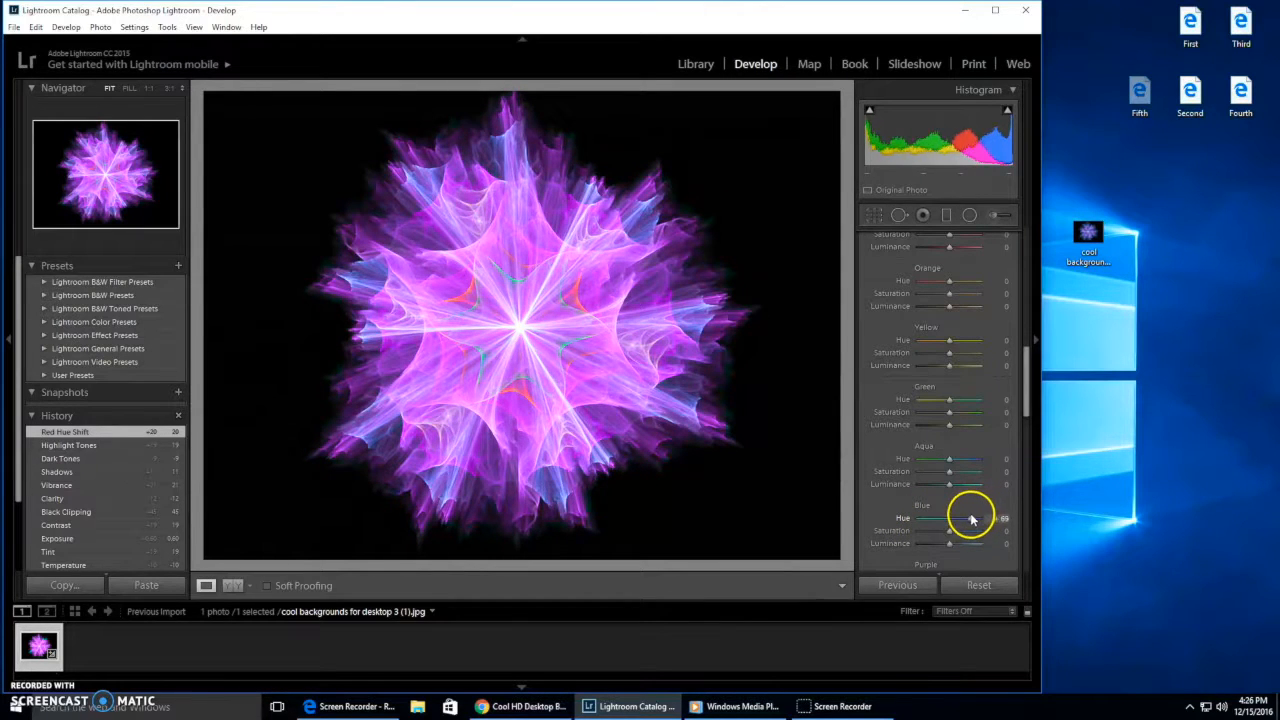
drag(967, 519, 935, 537)
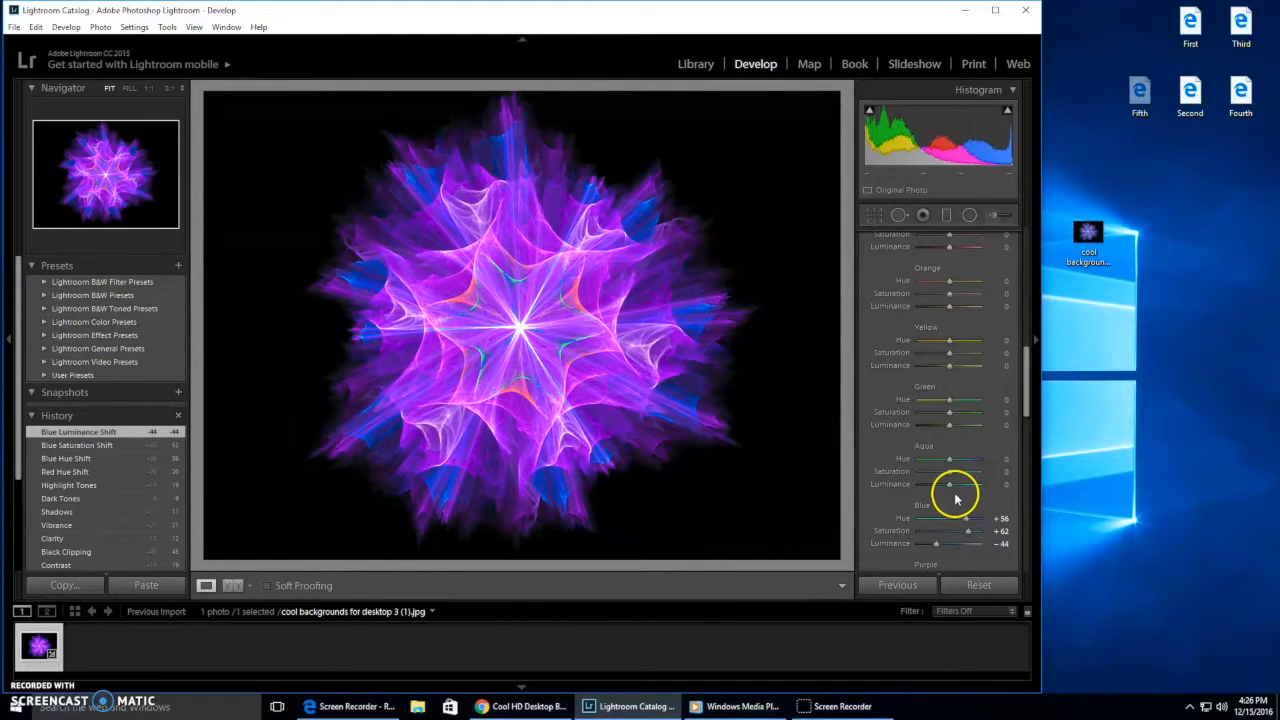
Try the Aqua hue at +100, settle it at -20, and set the Purple hue to +9
scroll(953, 494, down, 2)
drag(951, 366, 980, 372)
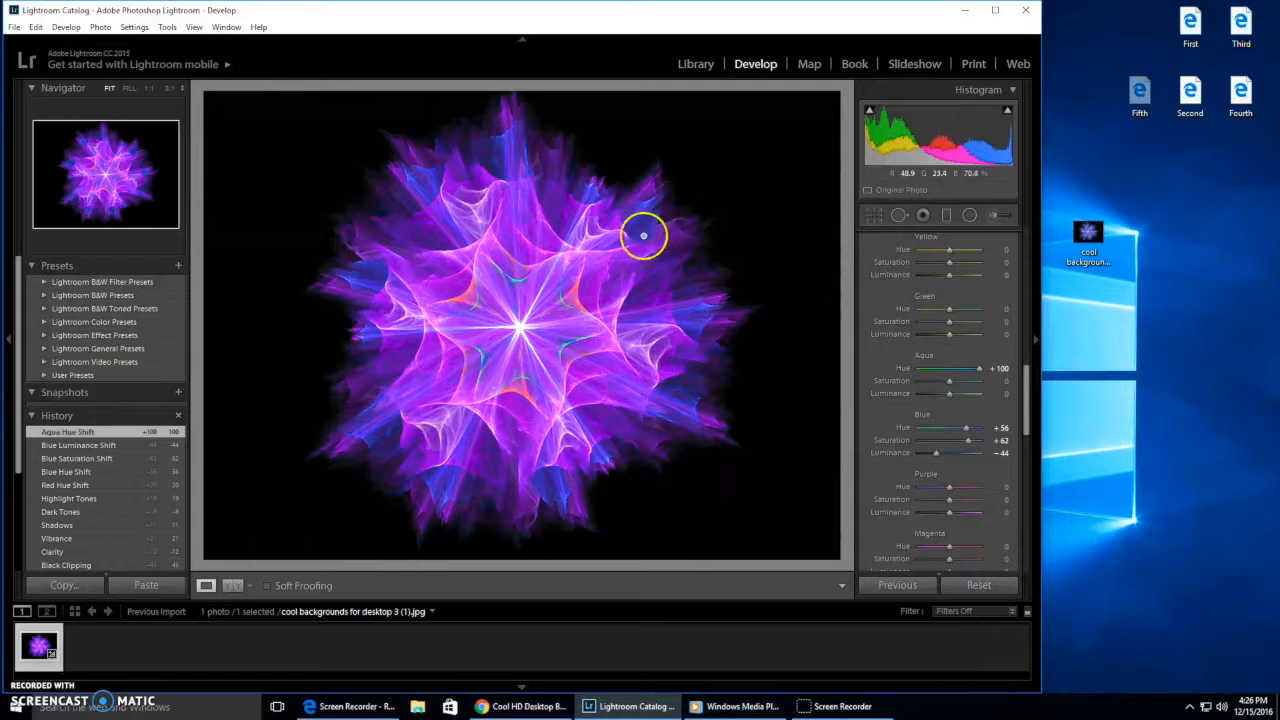
mouse_move(980, 369)
mouse_down()
mouse_move(951, 366)
mouse_move(1005, 362)
mouse_move(957, 369)
mouse_up()
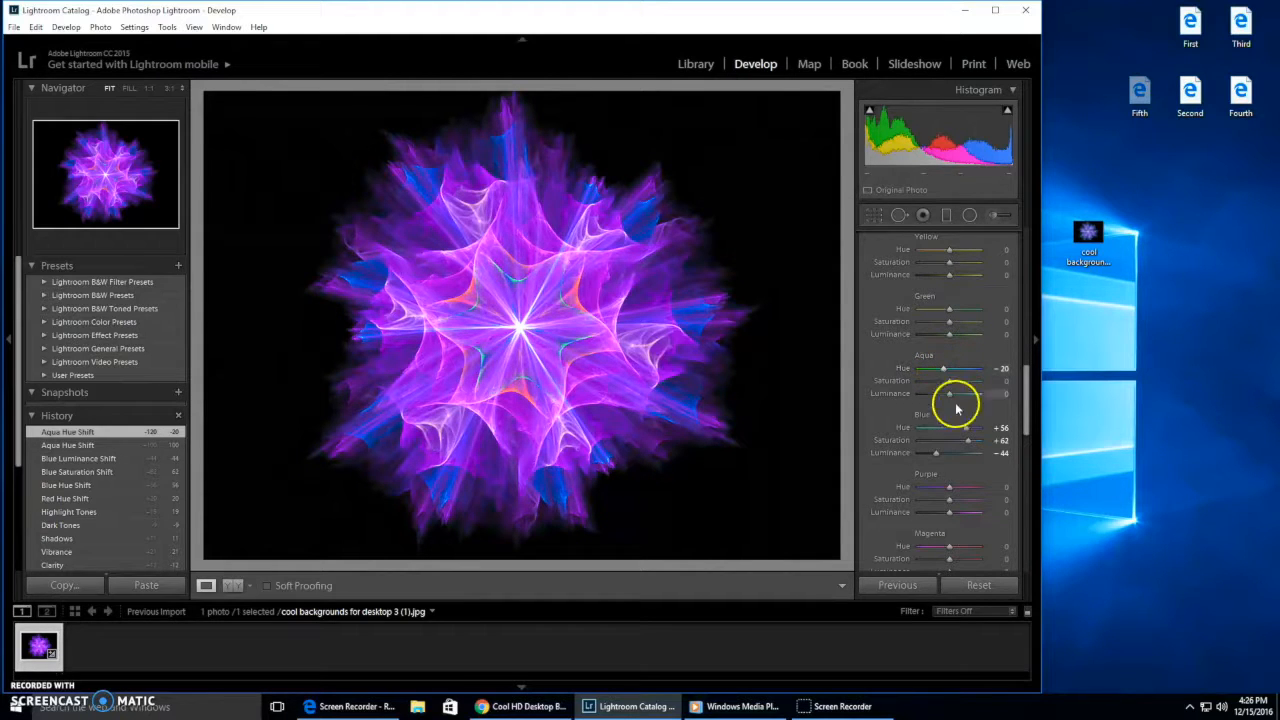
drag(1028, 411, 968, 416)
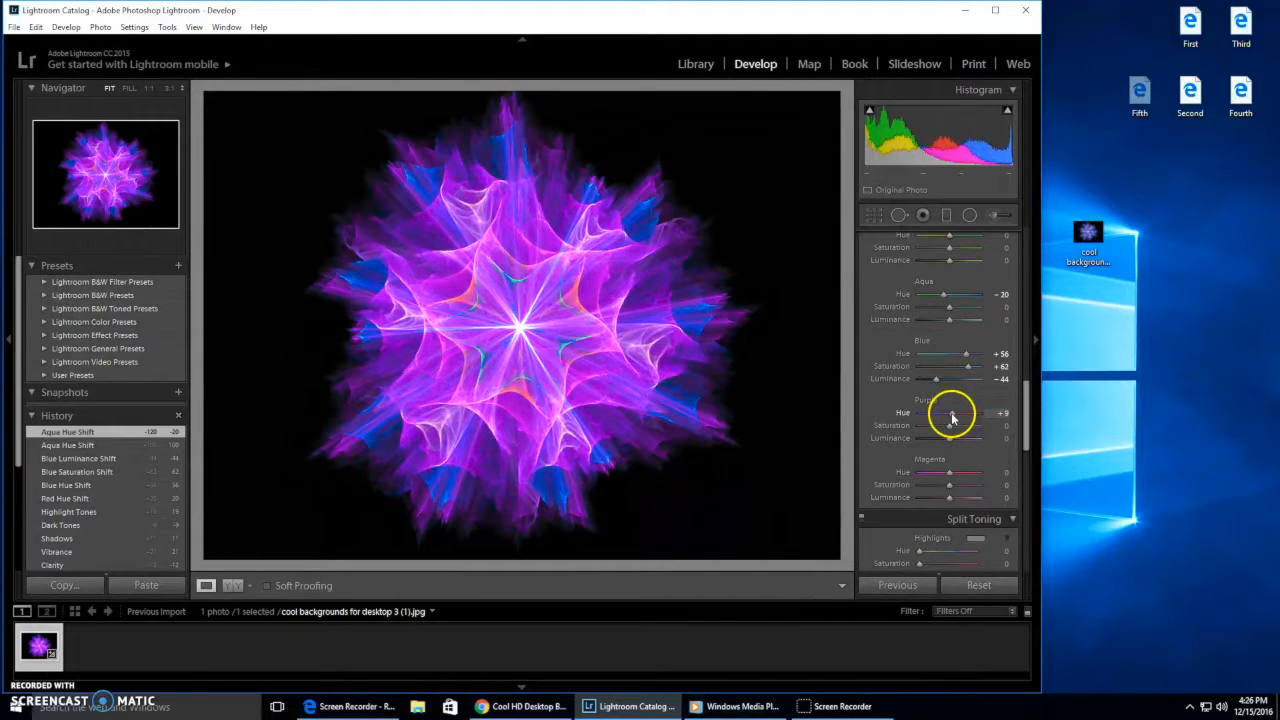
drag(952, 418, 953, 418)
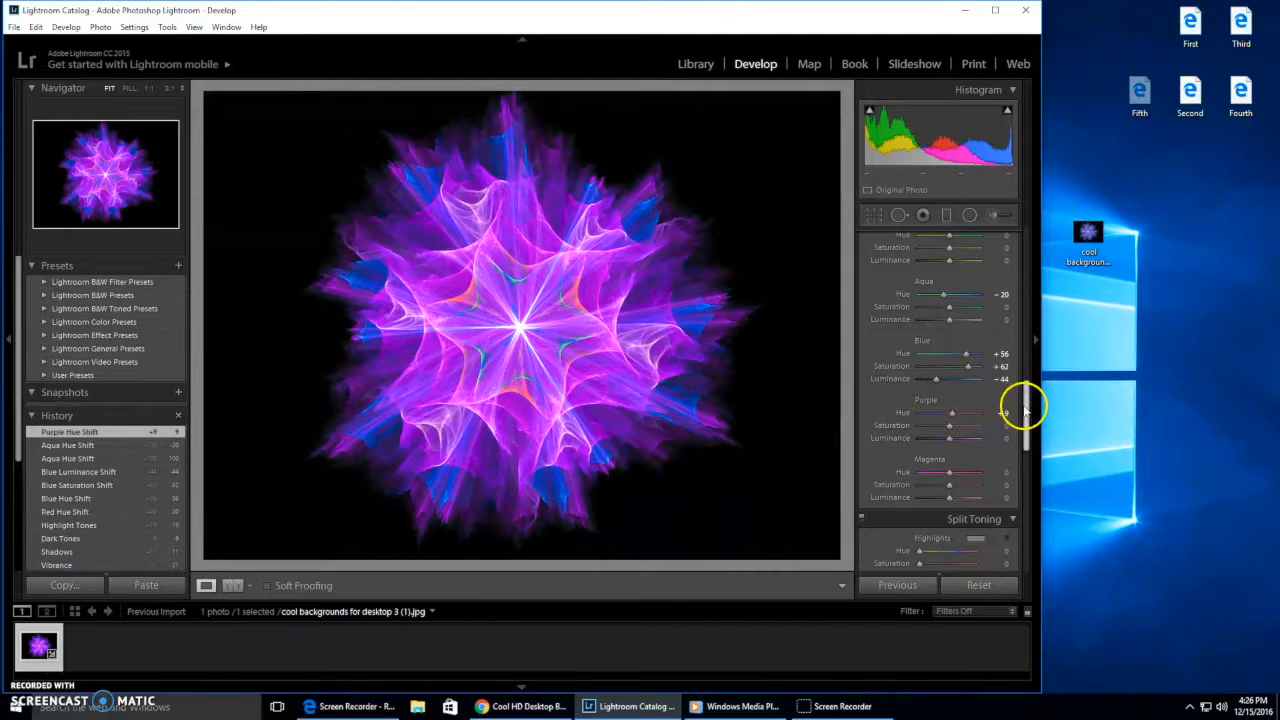
Apply split toning to the highlights with Hue 219 and Saturation 64, and set the Balance to -45
drag(1025, 410, 1033, 441)
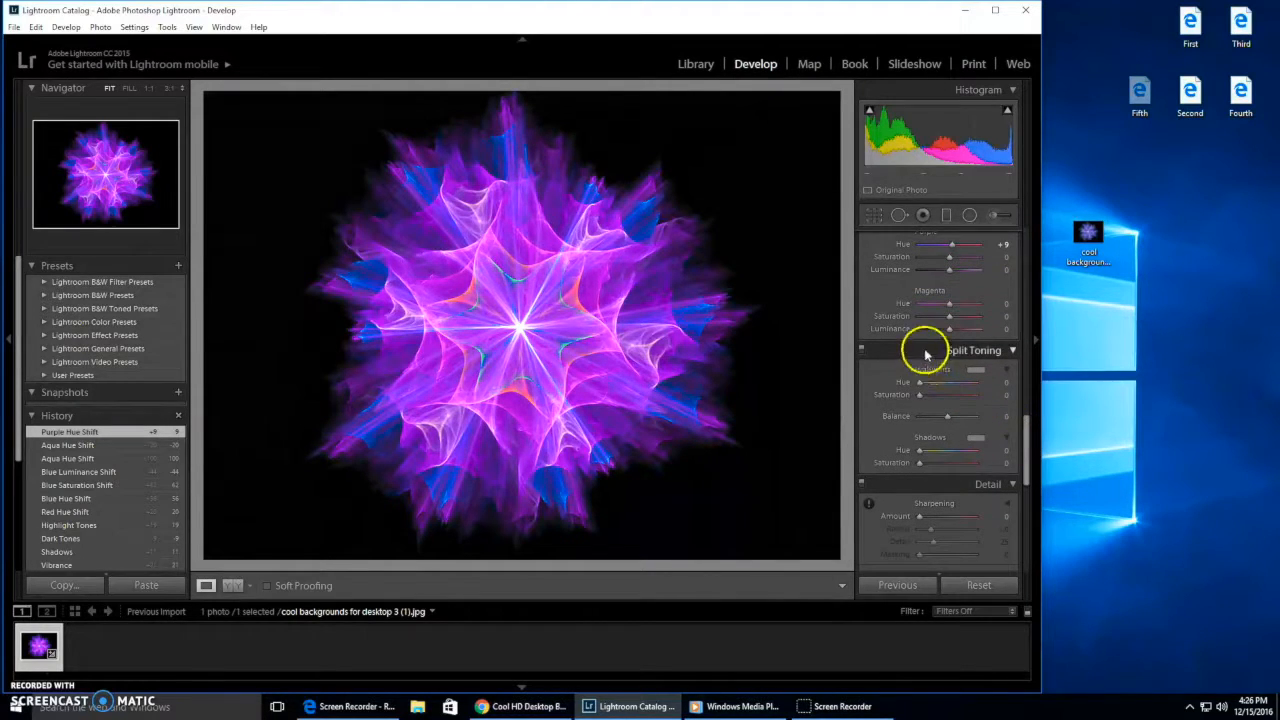
drag(917, 382, 957, 410)
click(955, 421)
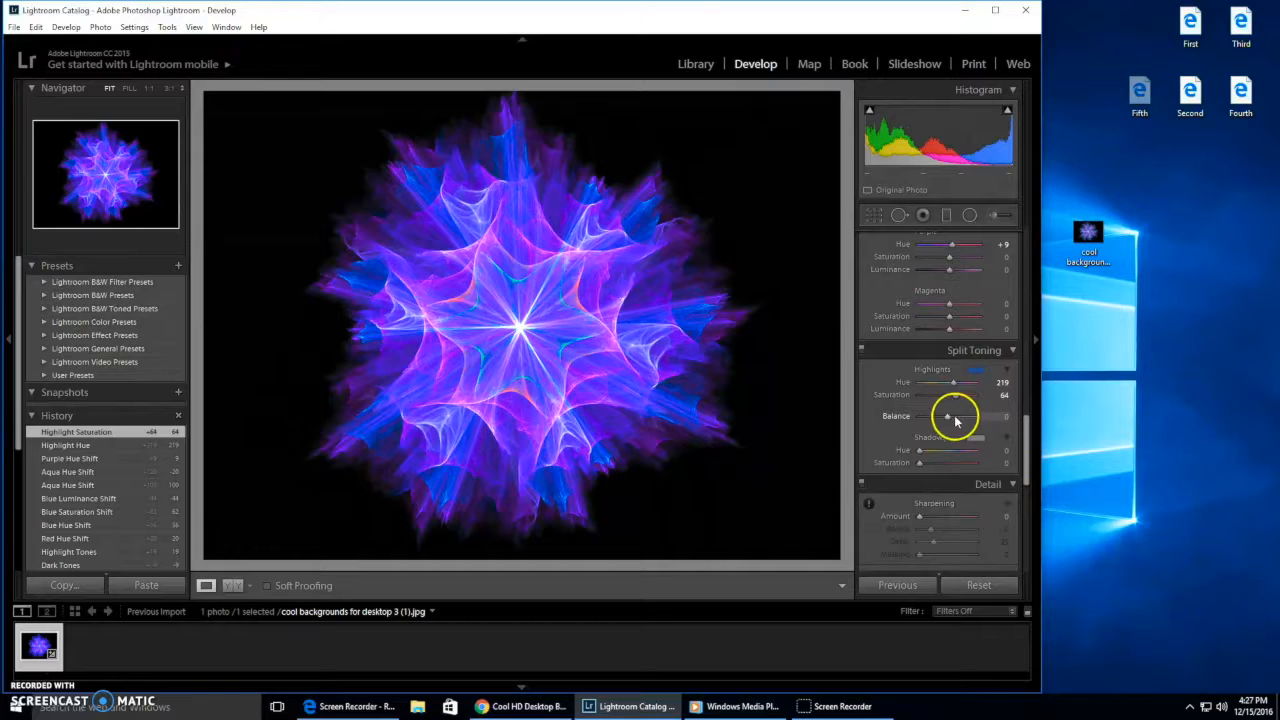
drag(948, 420, 936, 422)
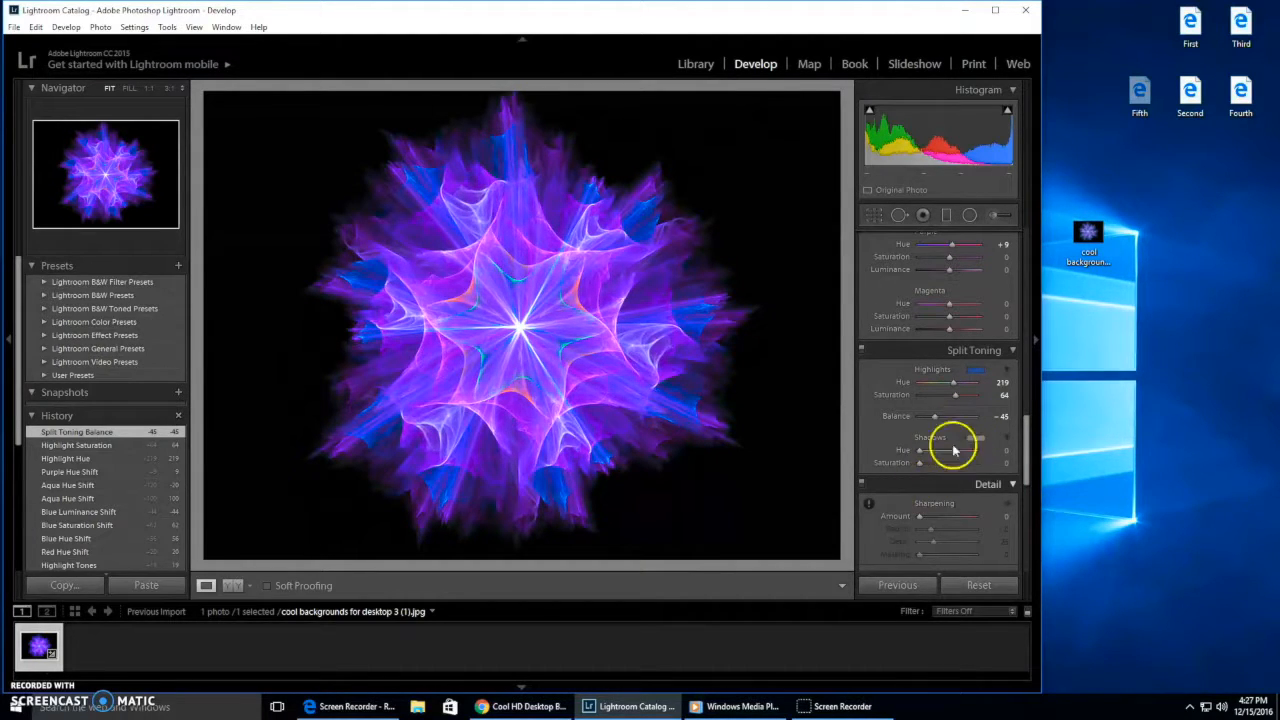
scroll(965, 375, up, 3)
scroll(963, 370, up, 3)
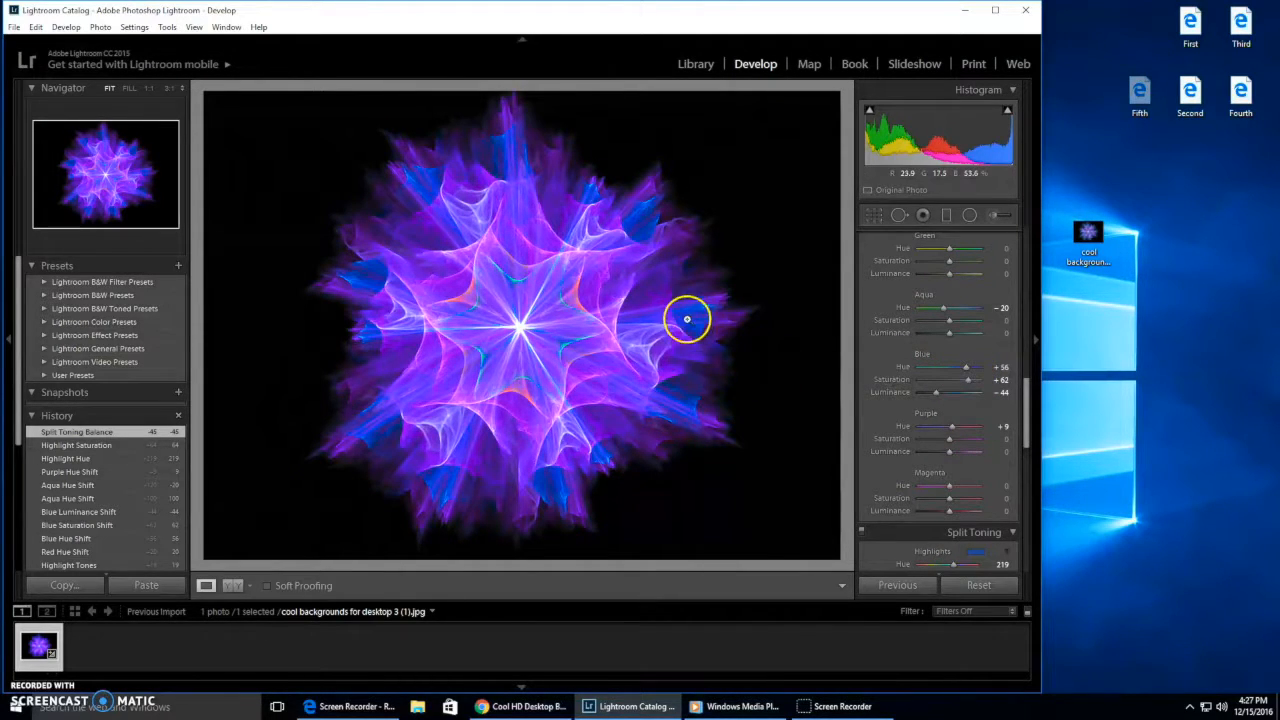
Set the Aqua hue to +20 and the Blue hue to -58
mouse_move(943, 306)
mouse_down()
mouse_move(986, 306)
mouse_move(912, 307)
mouse_move(957, 306)
mouse_move(955, 318)
mouse_up()
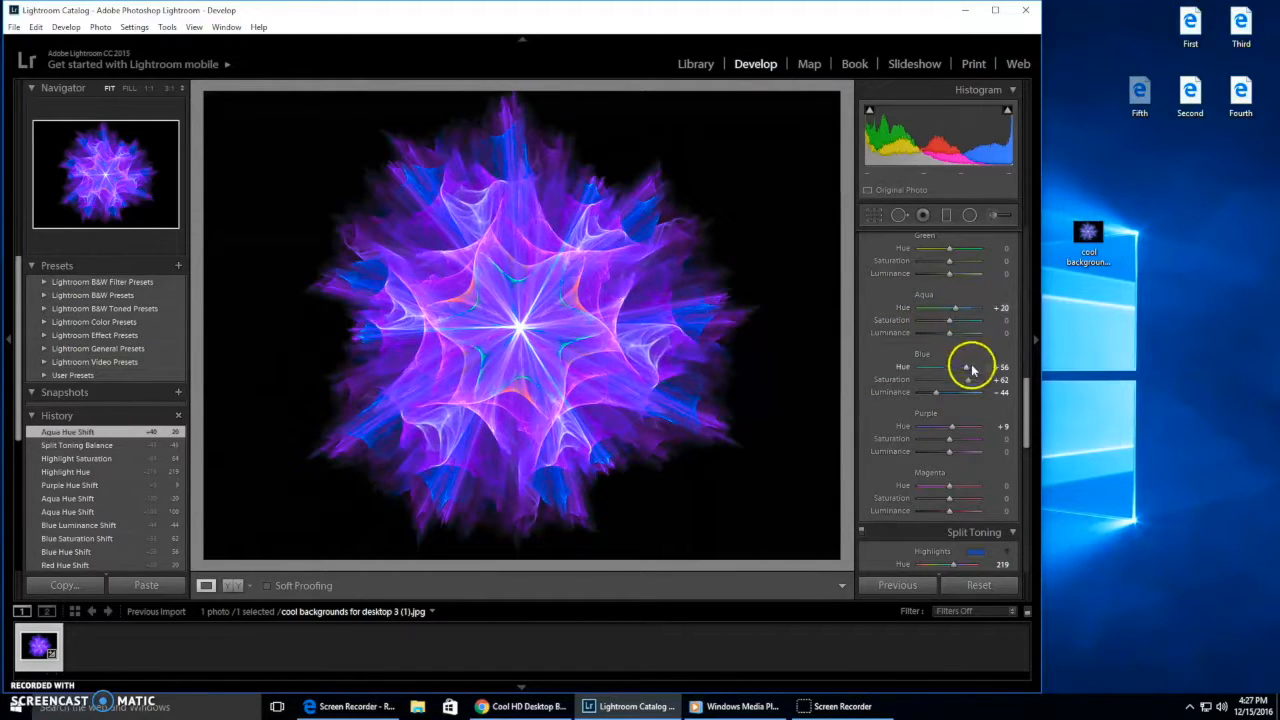
drag(969, 371, 932, 368)
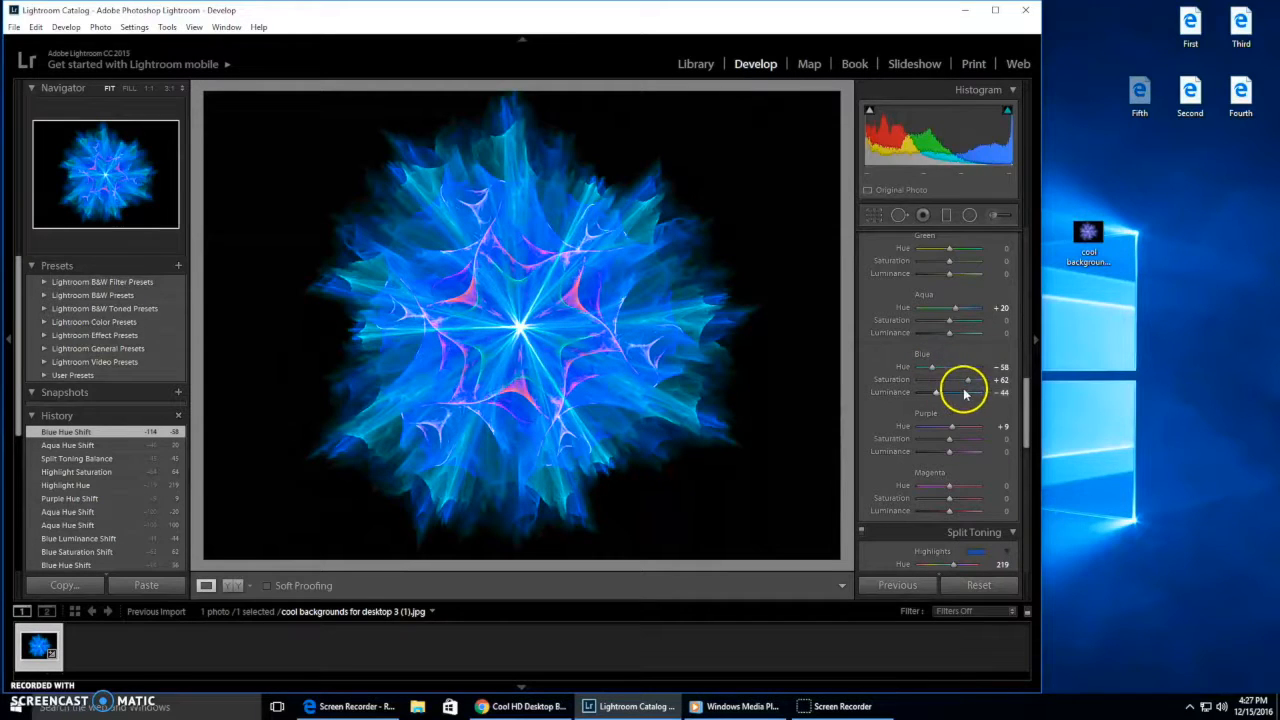
Enable profile corrections in the lens corrections and choose GoPro as the lens make
drag(1020, 388, 1041, 458)
mouse_move(889, 366)
mouse_down()
mouse_move(990, 374)
mouse_move(914, 368)
mouse_up()
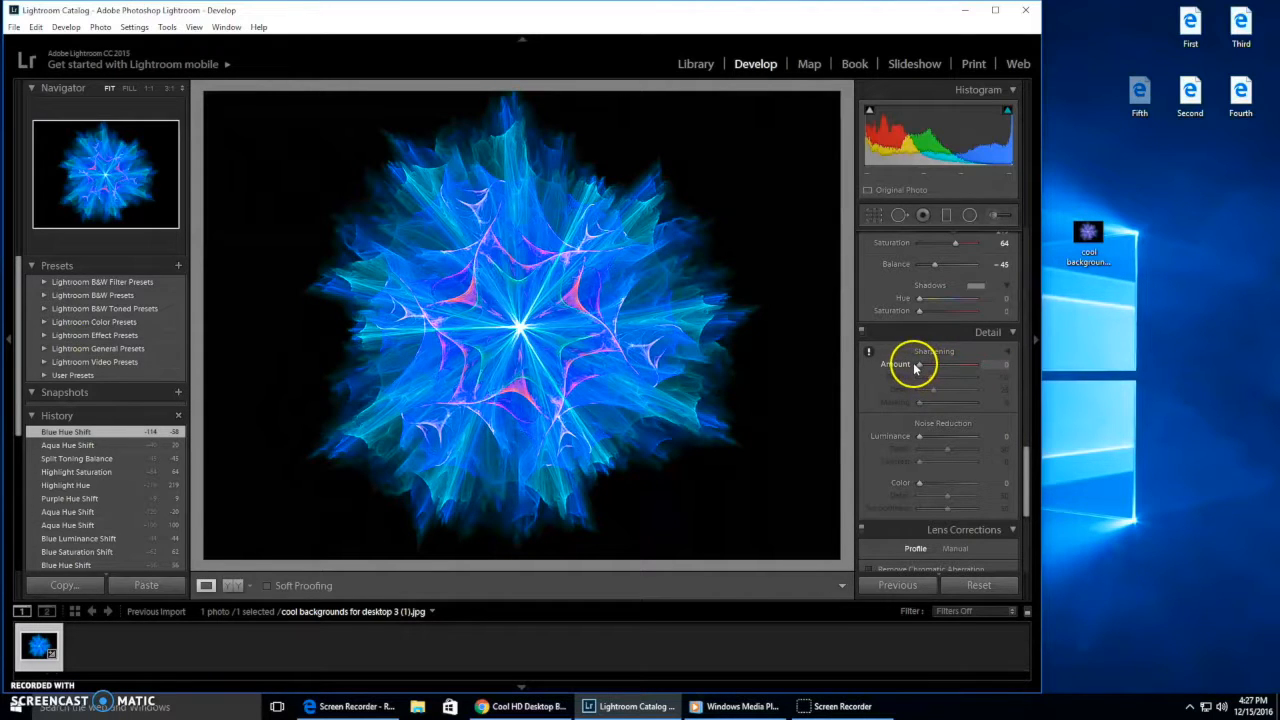
drag(1023, 457, 1025, 520)
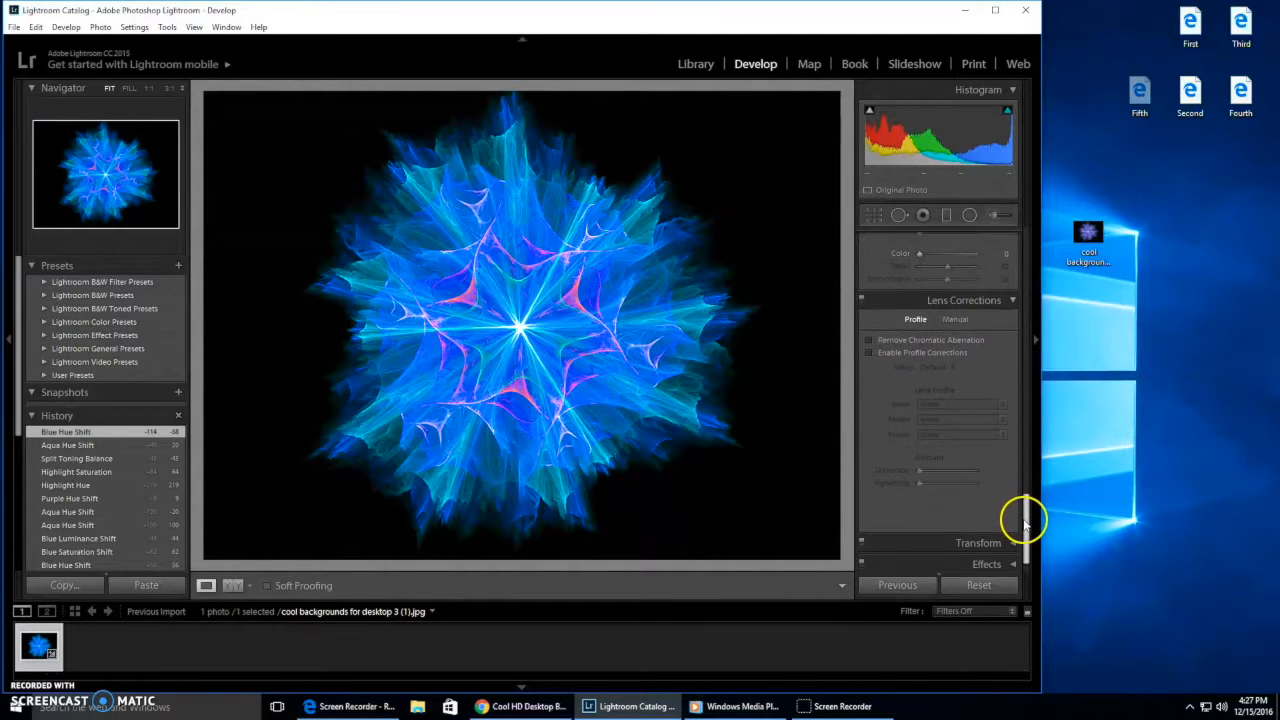
click(870, 353)
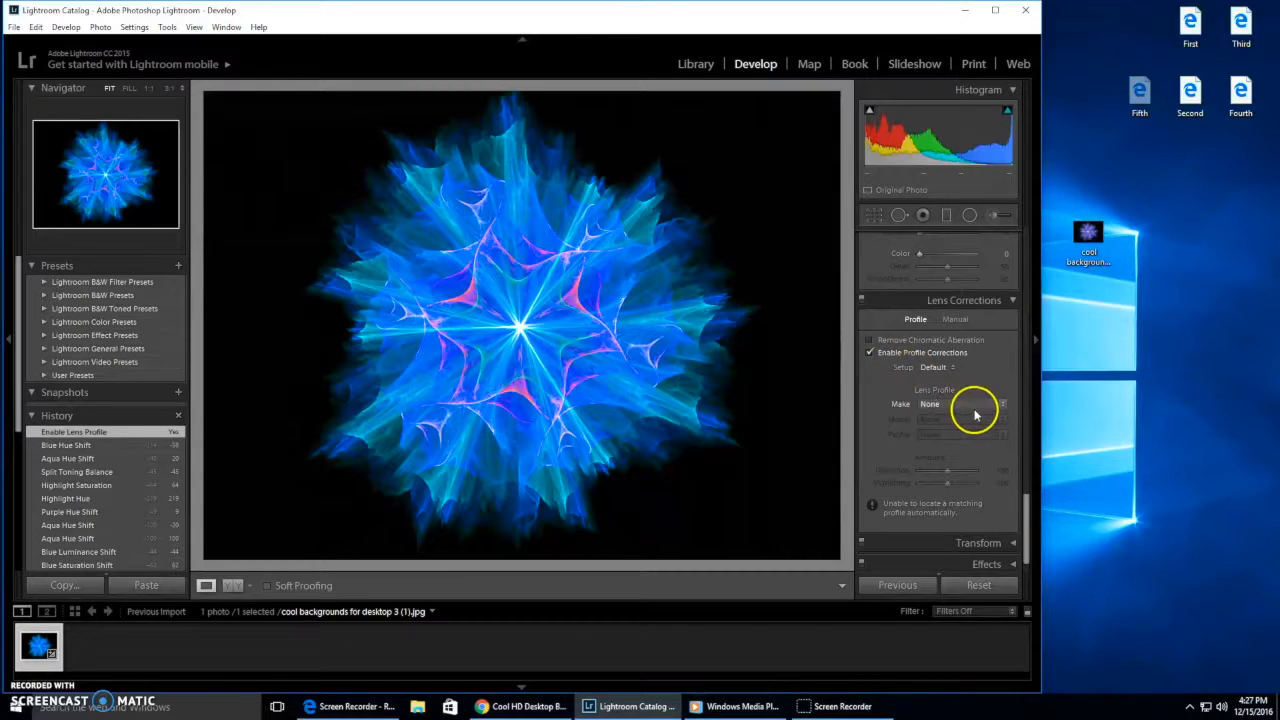
click(968, 405)
click(968, 494)
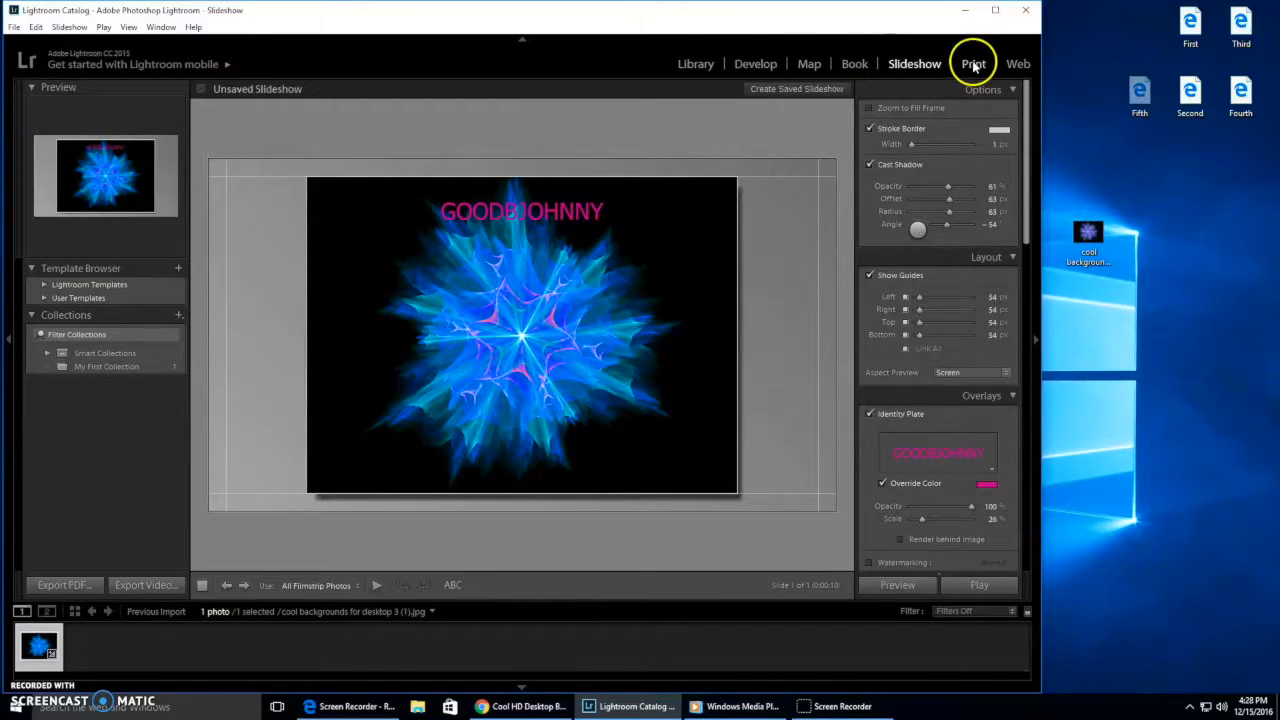
Look over the Web gallery and Map modules, dismissing their introductory tips, and return to the Develop module
click(1019, 63)
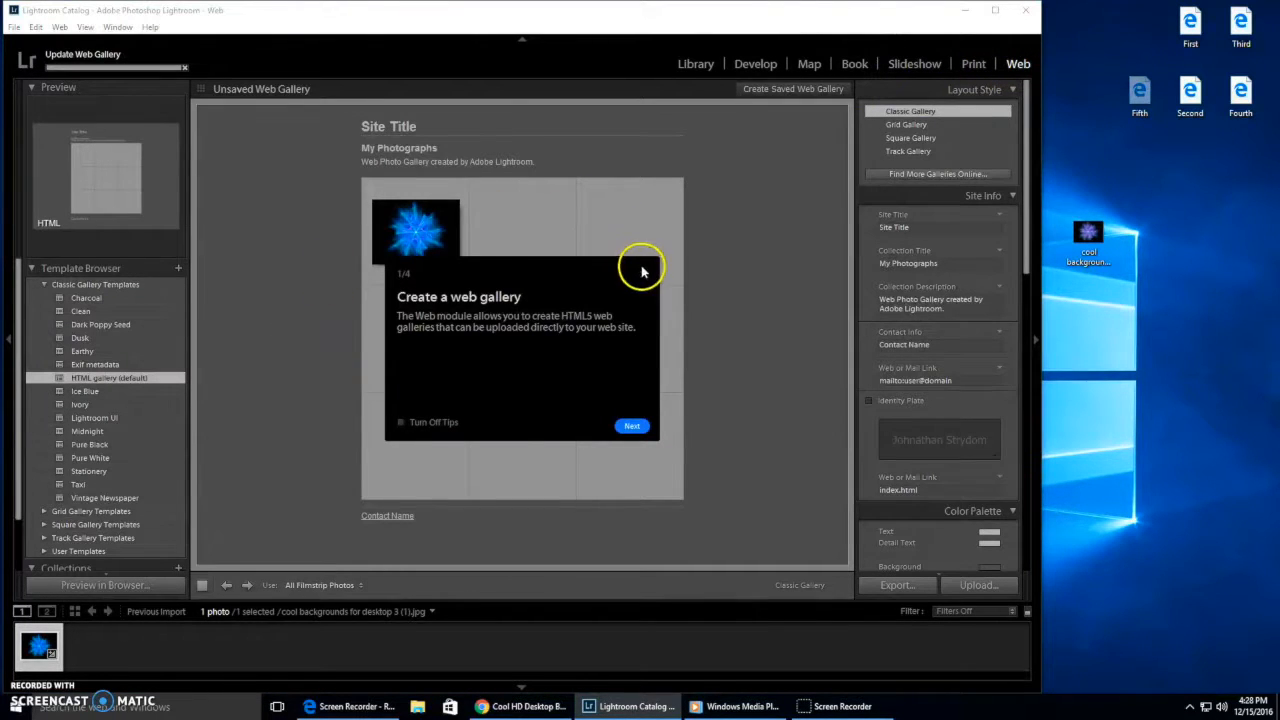
click(643, 271)
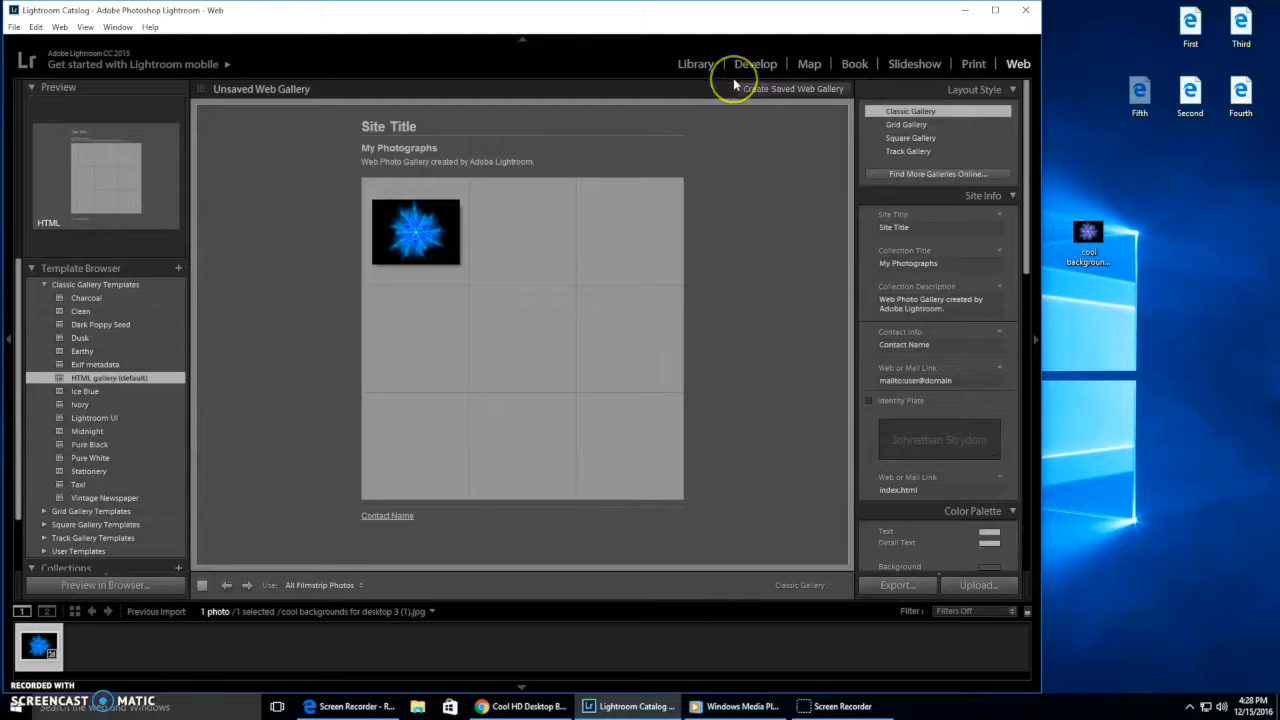
click(809, 63)
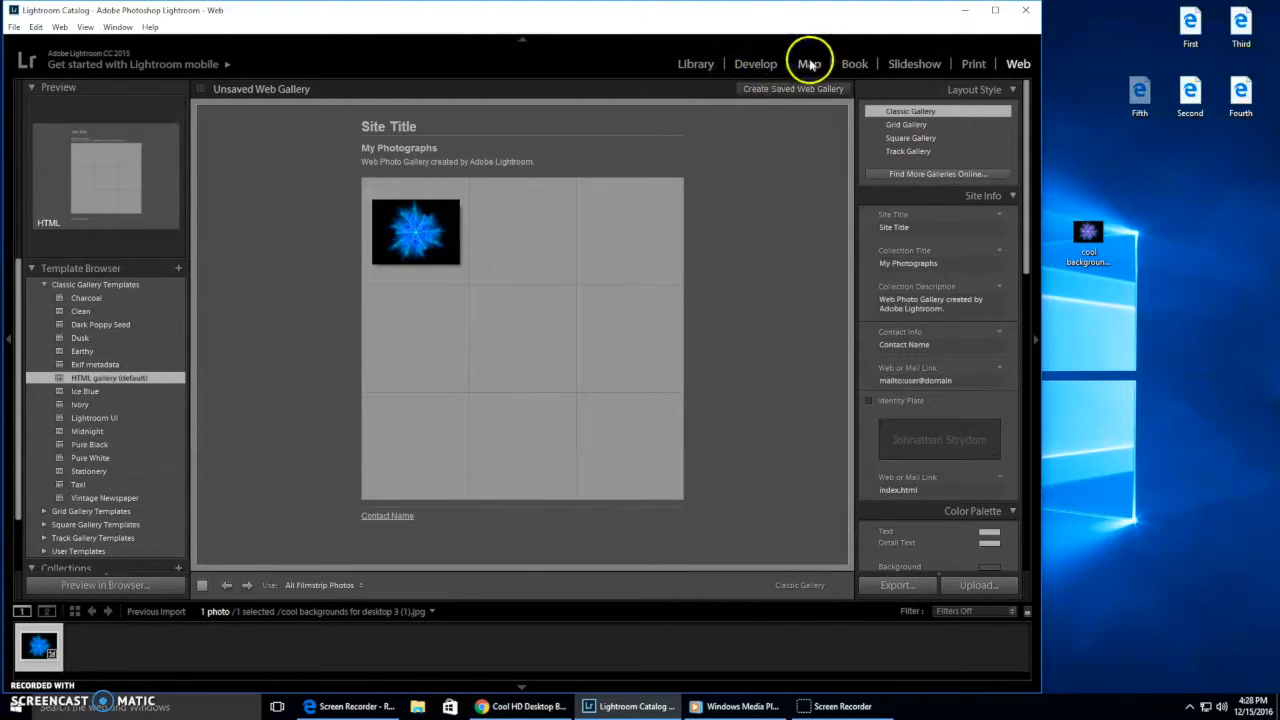
click(465, 262)
scroll(465, 262, down, 3)
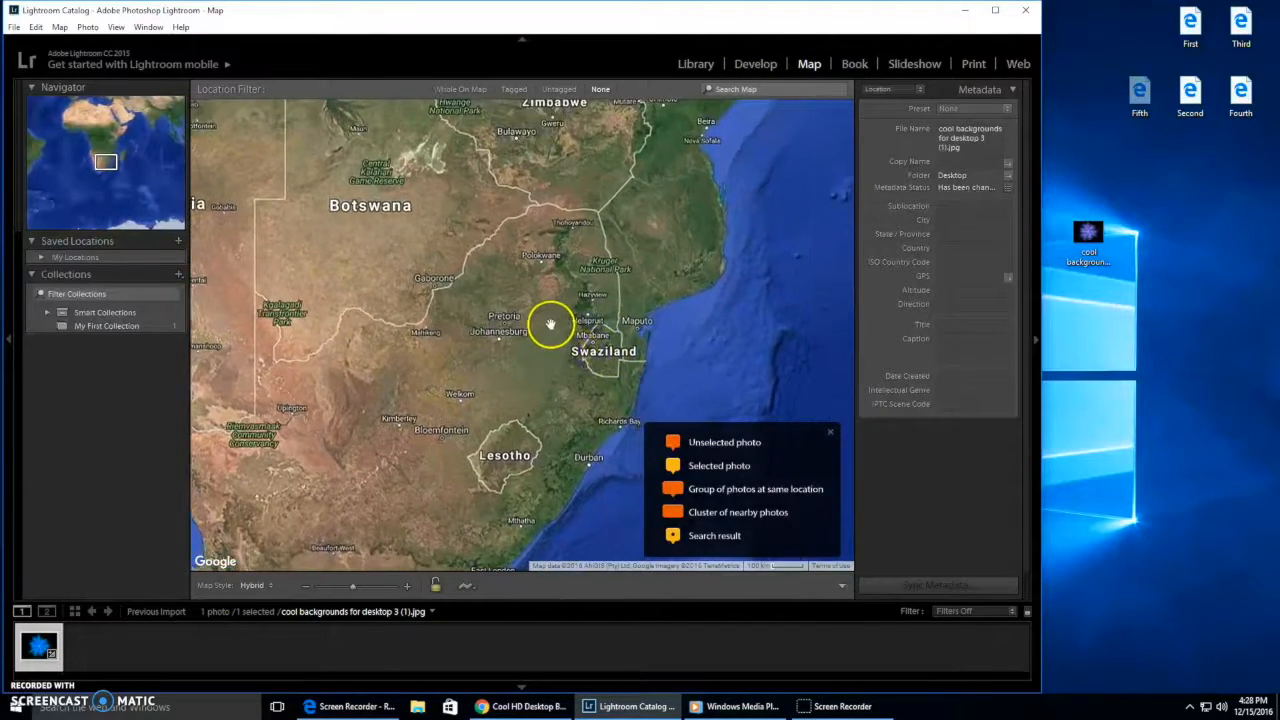
scroll(549, 321, down, 1)
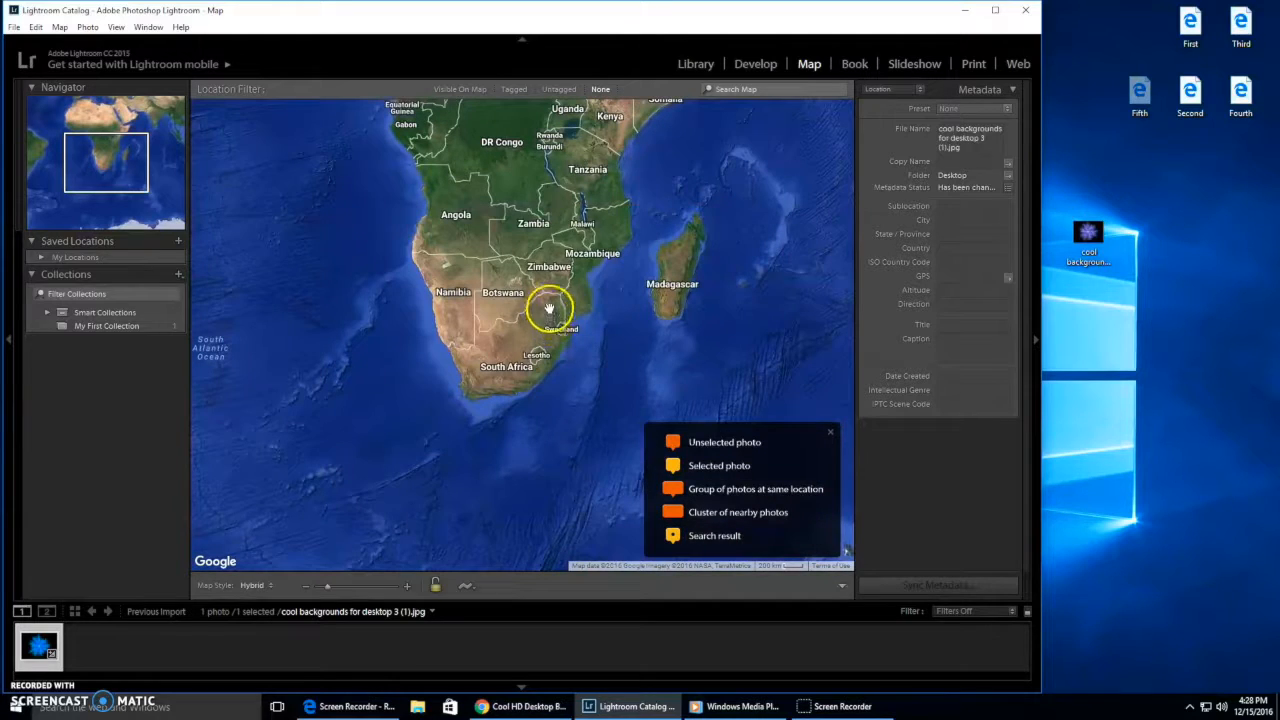
click(755, 66)
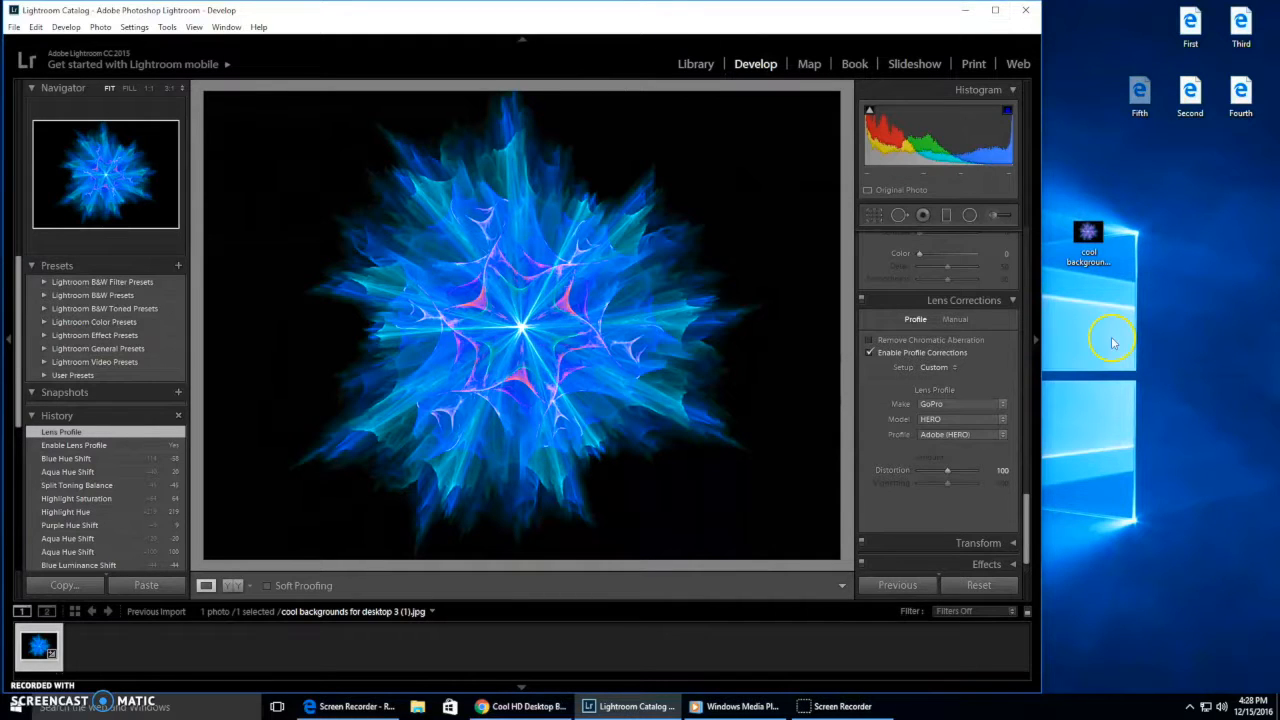
Open the original background image from the desktop in Paint and place its window beside the edited photo for comparison
click(517, 330)
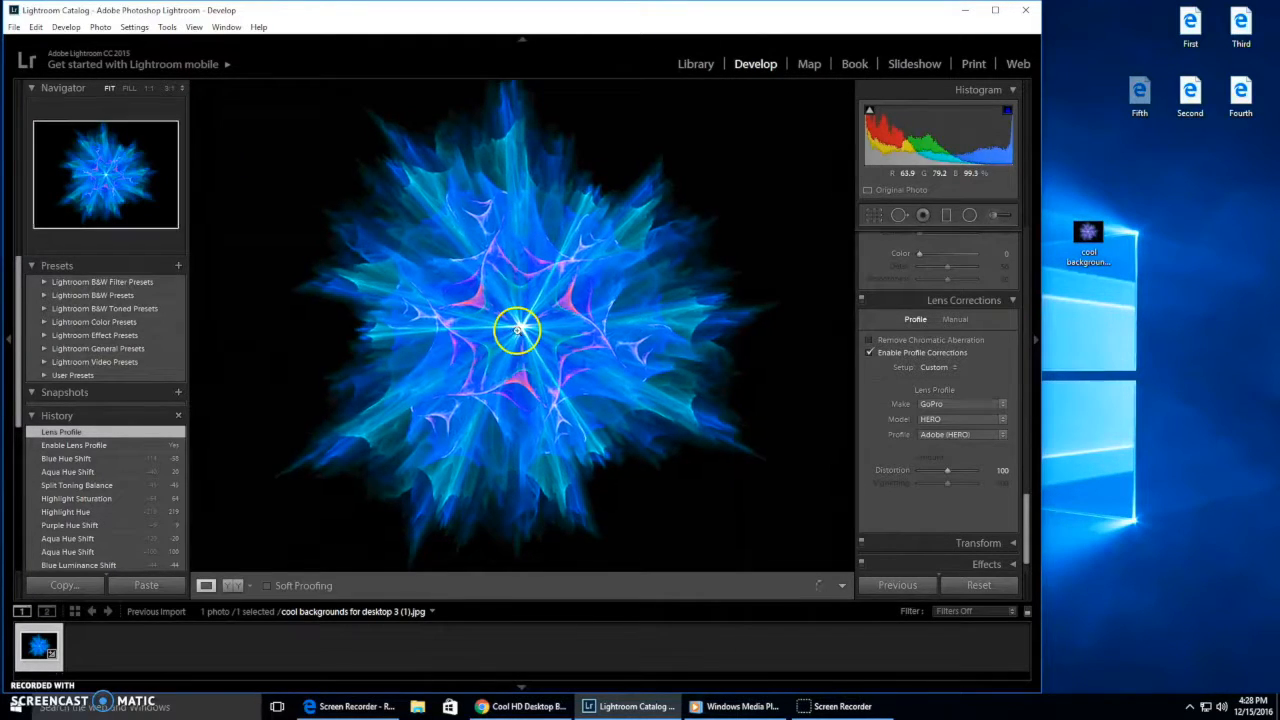
click(517, 330)
double_click(1088, 240)
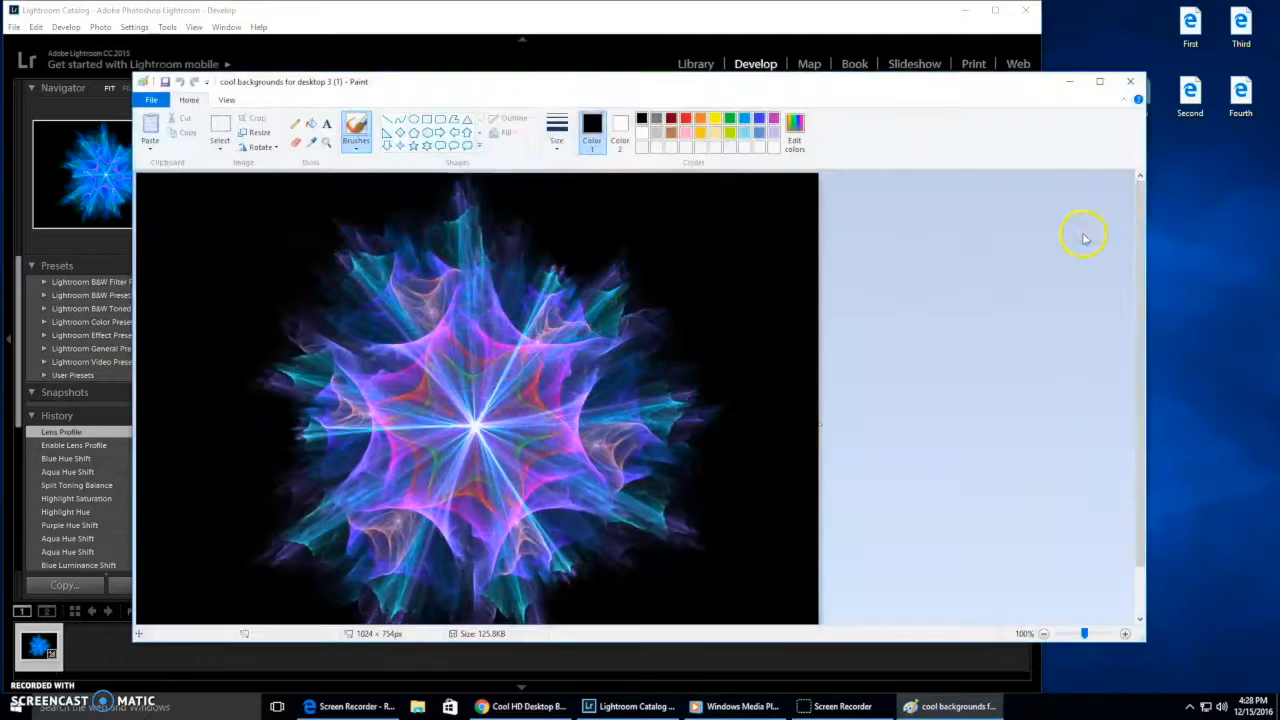
mouse_move(497, 84)
mouse_down()
mouse_move(794, 77)
mouse_move(1100, 23)
mouse_move(988, 15)
mouse_up()
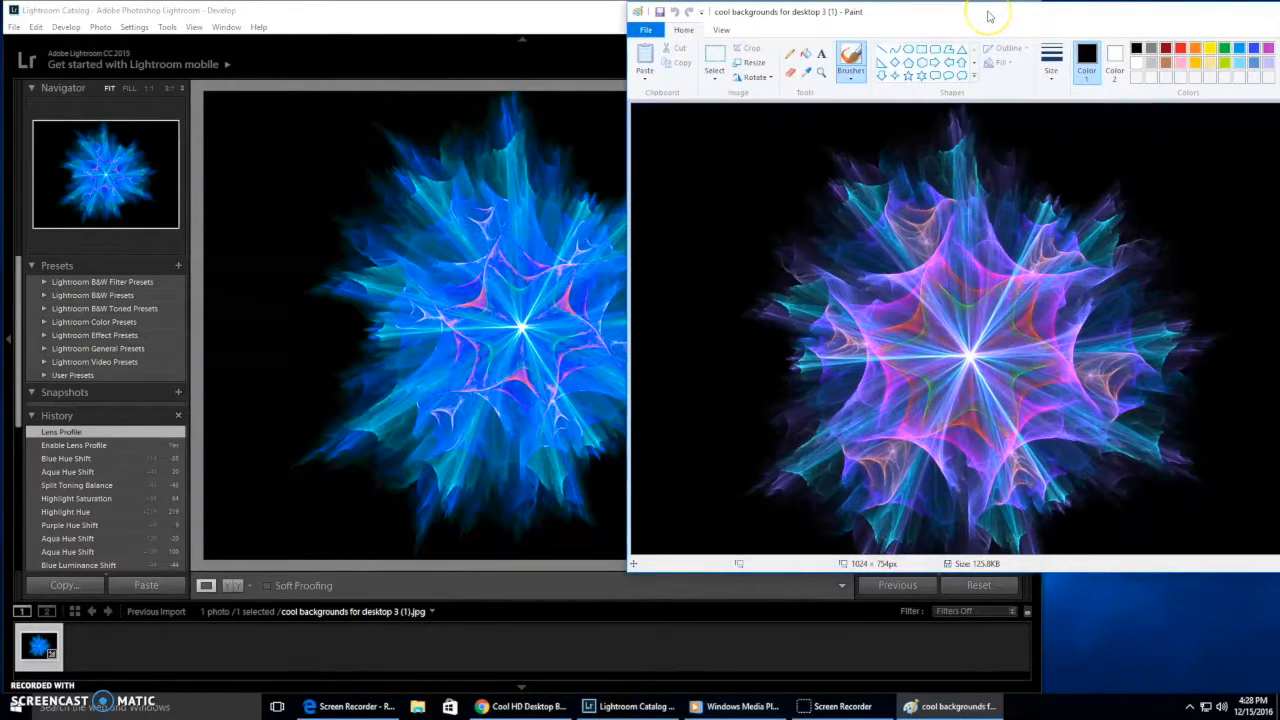